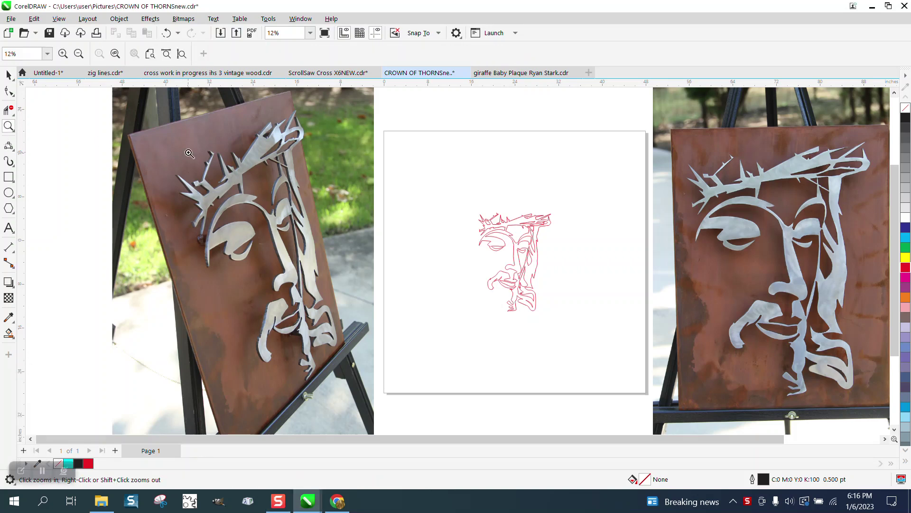
Zoom in to inspect the left and right reference photos beside the page.
left_click_drag(664, 122, 882, 418)
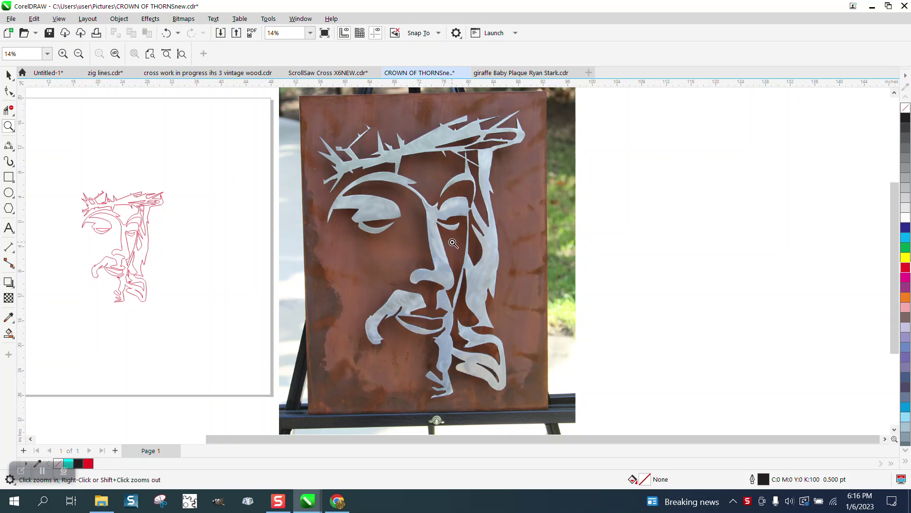
scroll(454, 243, "down", 1)
scroll(456, 232, "down", 3)
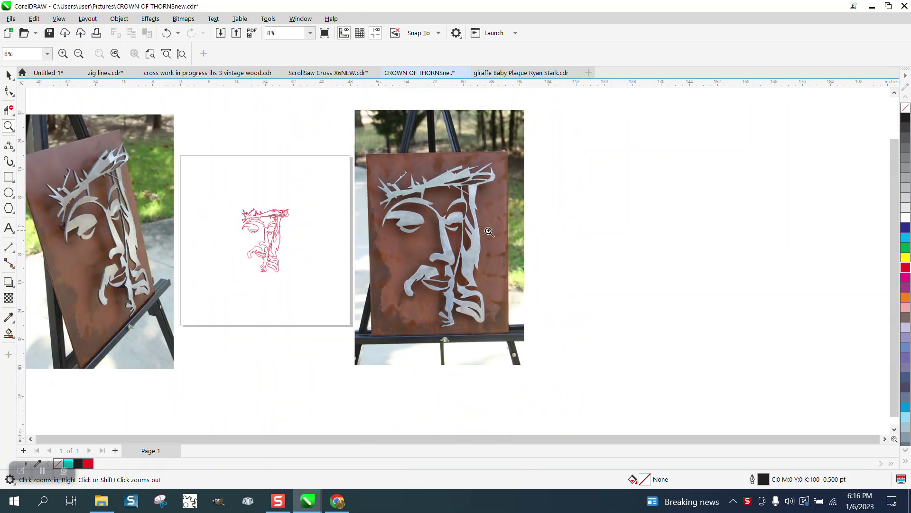
left_click_drag(91, 155, 308, 350)
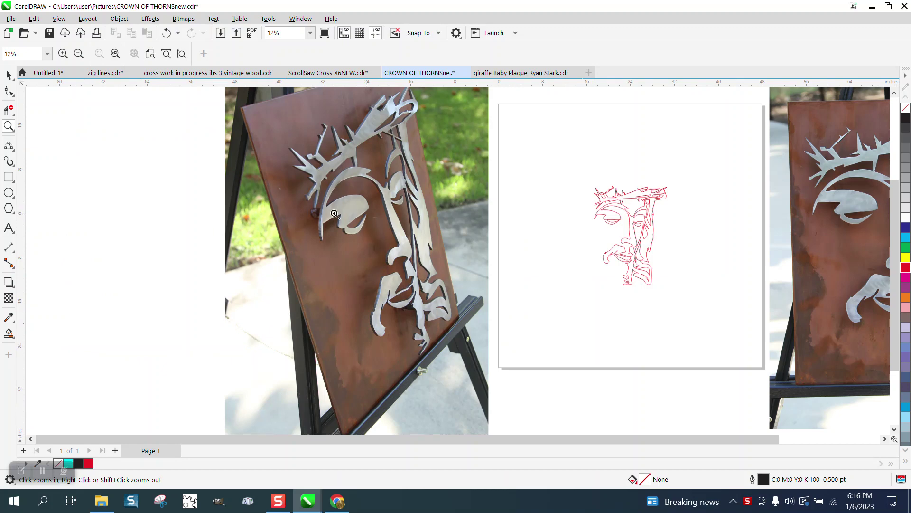
scroll(251, 211, "down", 3)
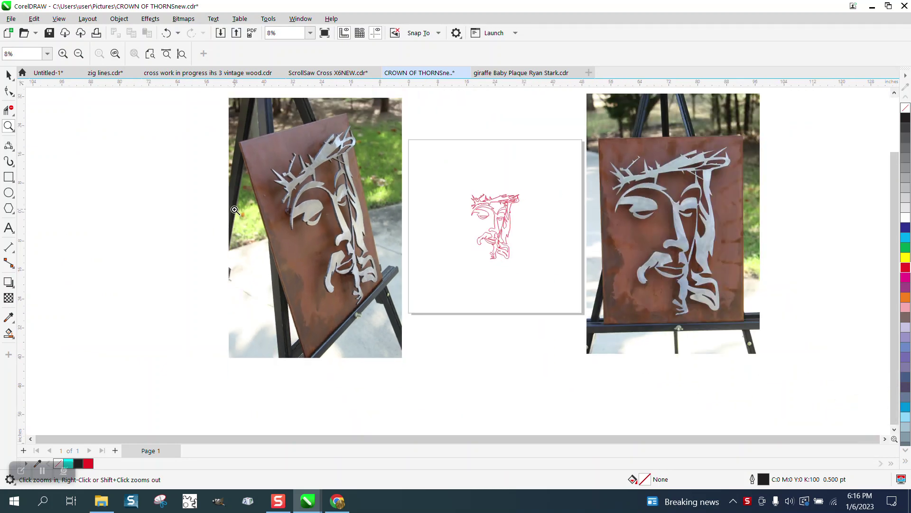
left_click_drag(560, 152, 703, 315)
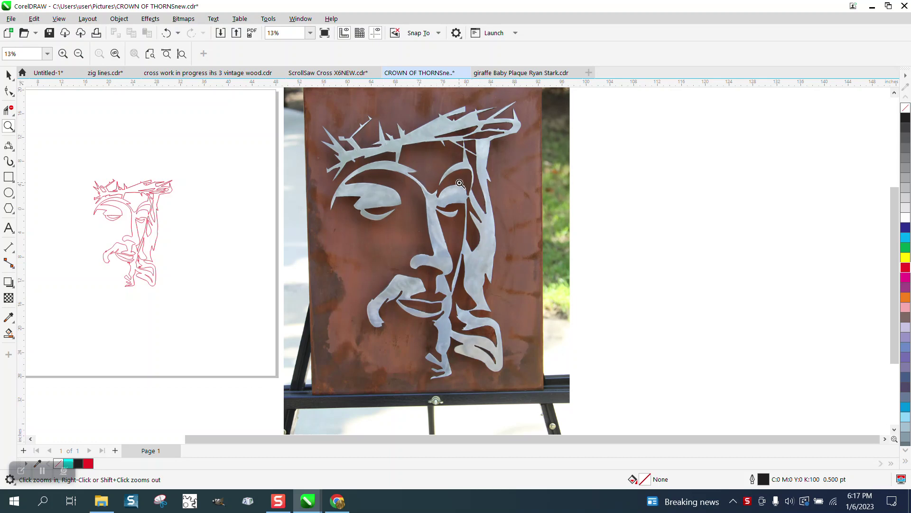
scroll(457, 189, "down", 1)
scroll(477, 184, "down", 1)
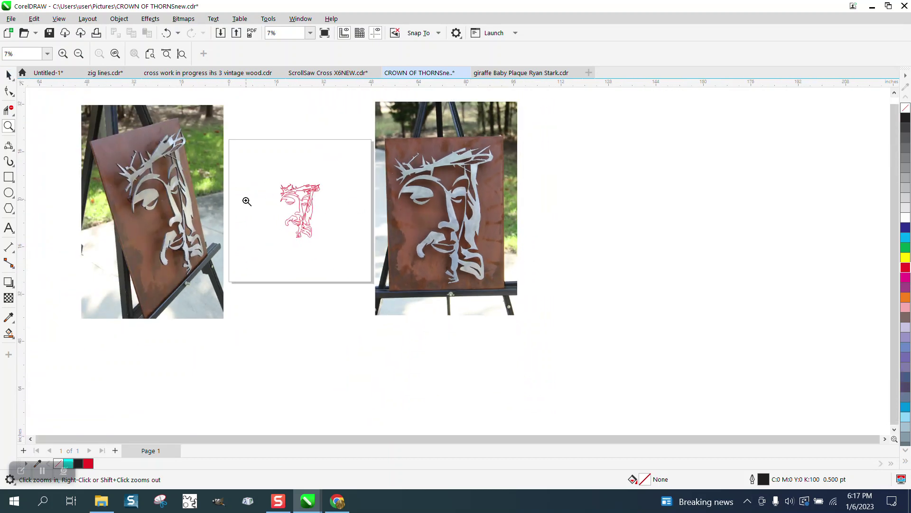
Delete both reference photos, then zoom in on the page holding the red outline.
left_click(8, 75)
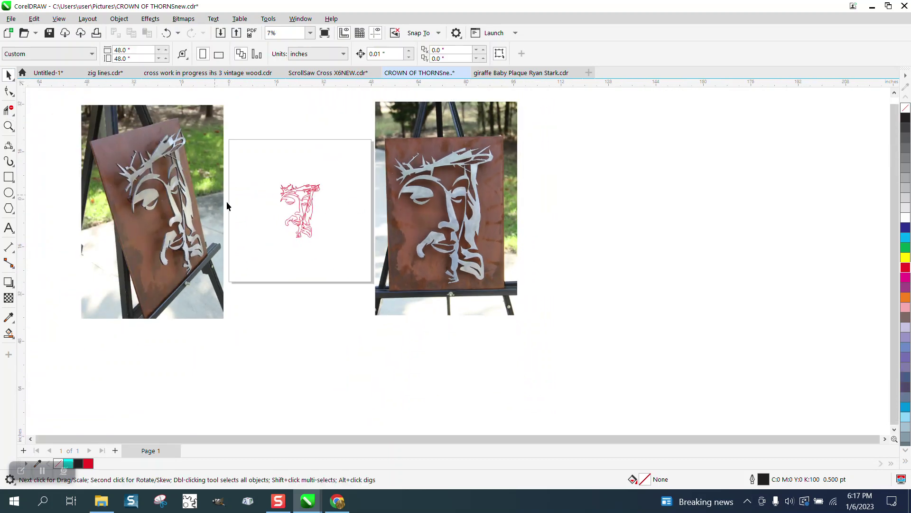
left_click(193, 201)
key("Delete")
left_click(430, 186)
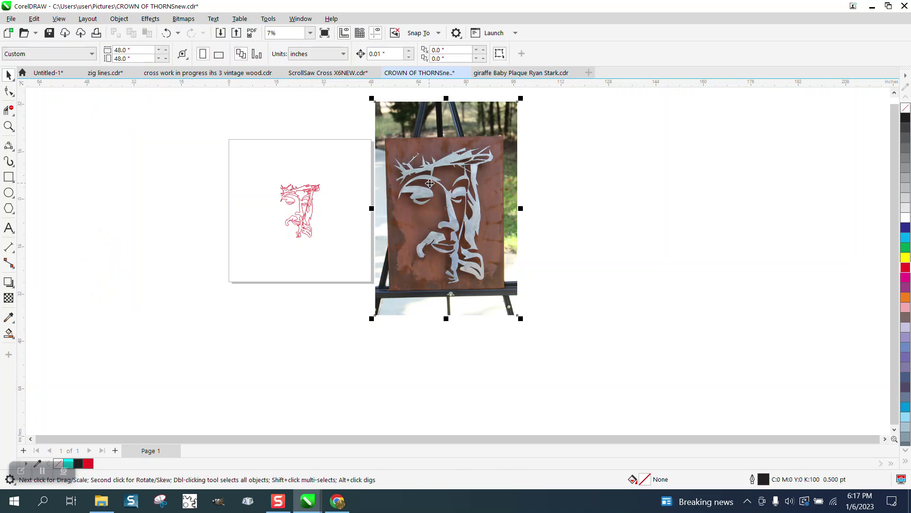
key("Delete")
left_click(8, 126)
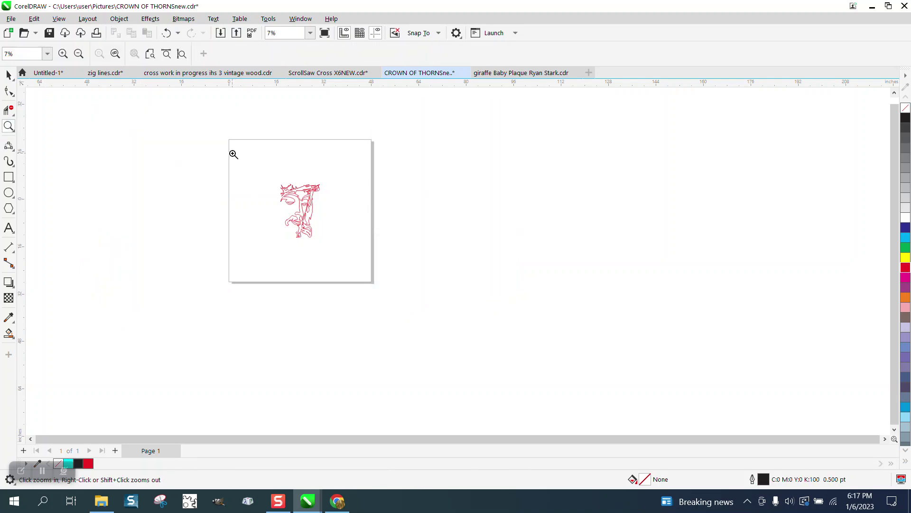
left_click_drag(219, 126, 426, 312)
left_click(8, 75)
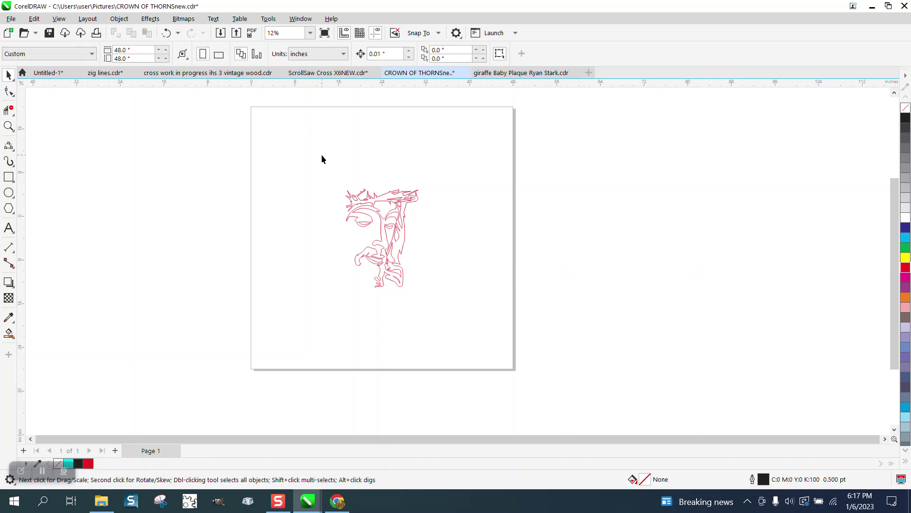
Select the crown-of-thorns outline and marquee all its nodes to check the 2283-node count.
left_click(380, 205)
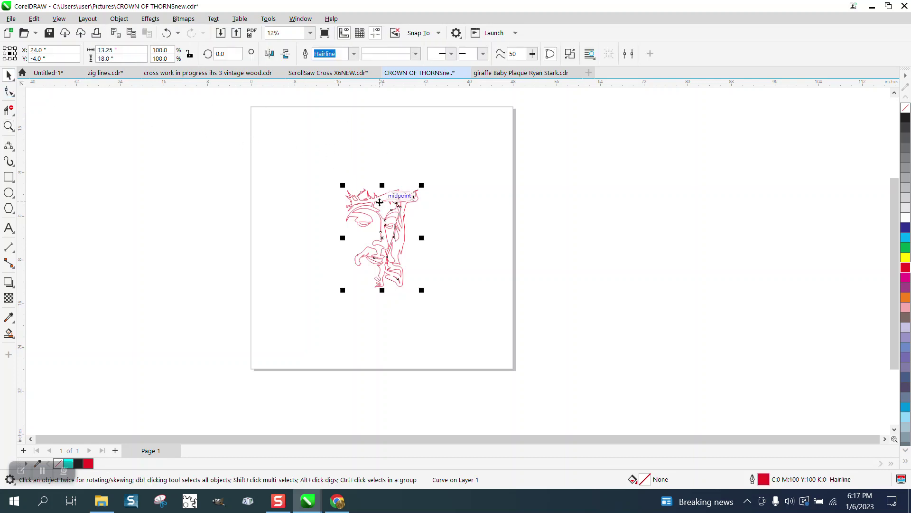
left_click(9, 126)
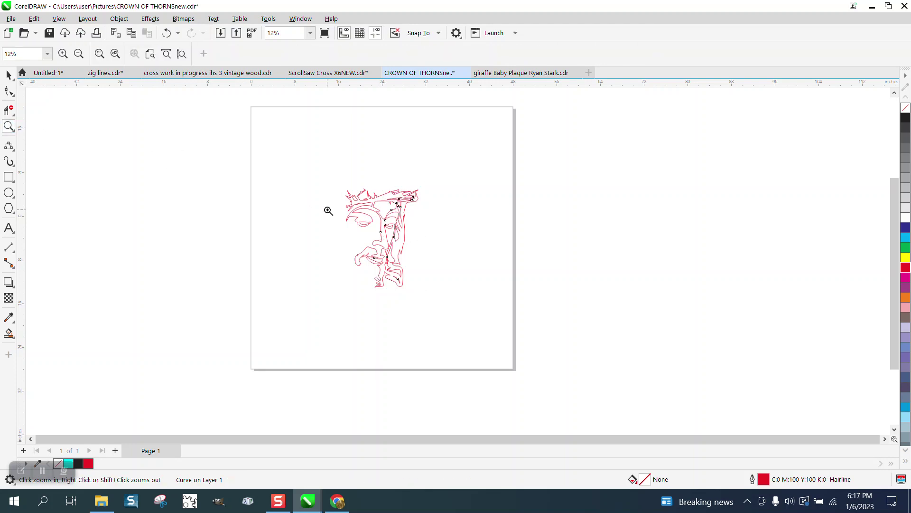
left_click(396, 243)
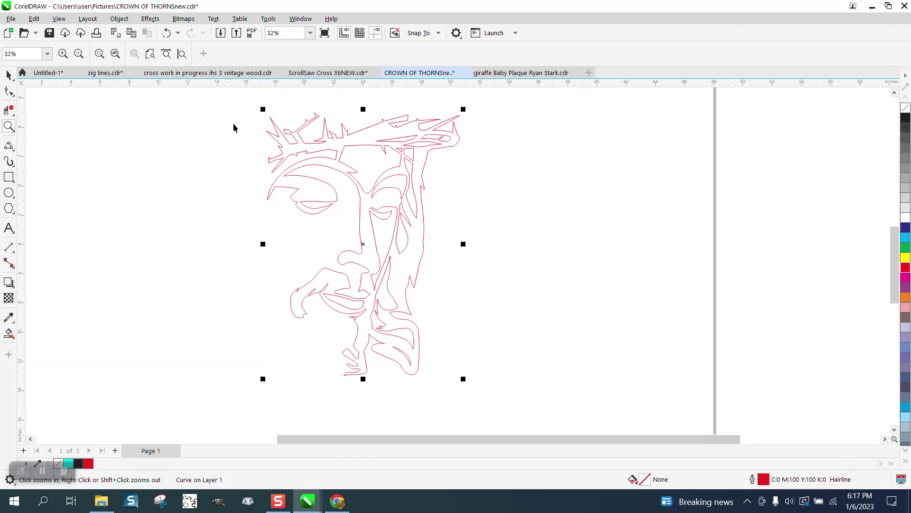
key("space")
left_click(8, 90)
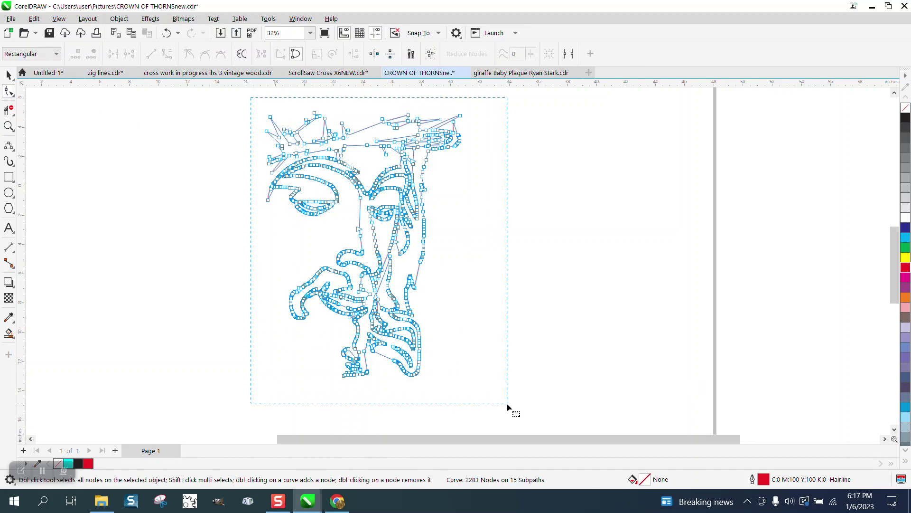
left_click_drag(507, 403, 512, 407)
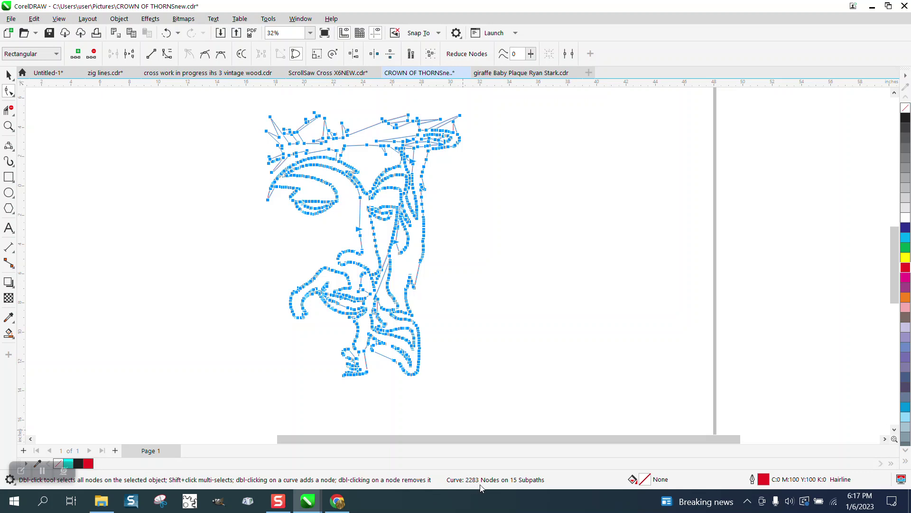
Zoom closely into the outline's curves, then zoom back out to the whole face.
left_click(9, 126)
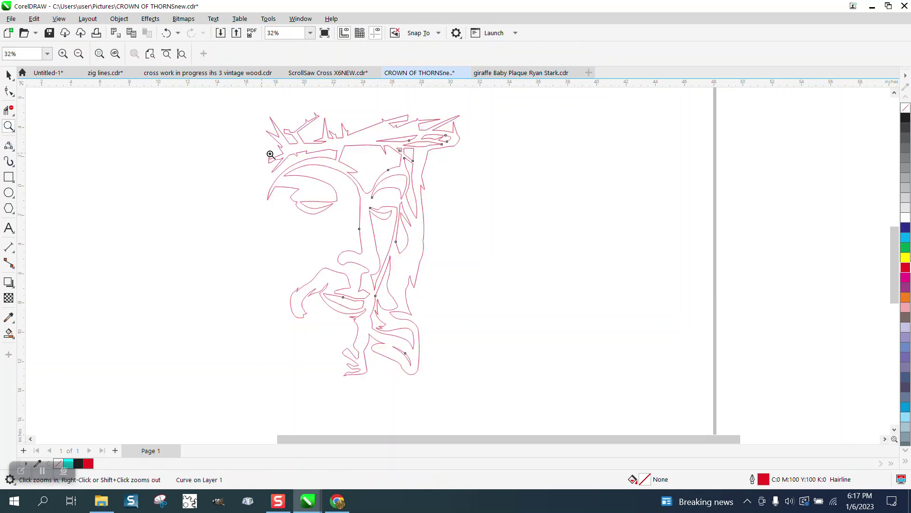
left_click_drag(270, 157, 363, 197)
left_click_drag(252, 146, 496, 246)
right_click(497, 246)
right_click(405, 230)
right_click(396, 228)
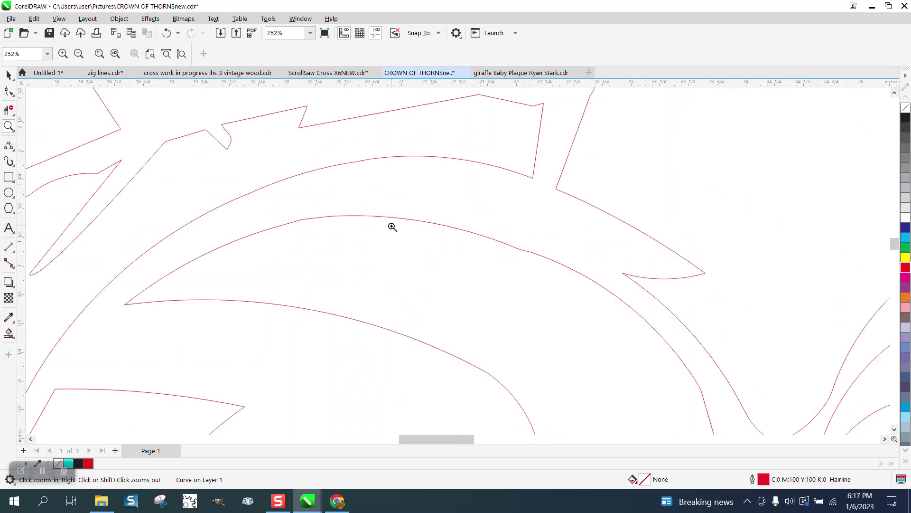
right_click(393, 226)
right_click(385, 226)
right_click(384, 228)
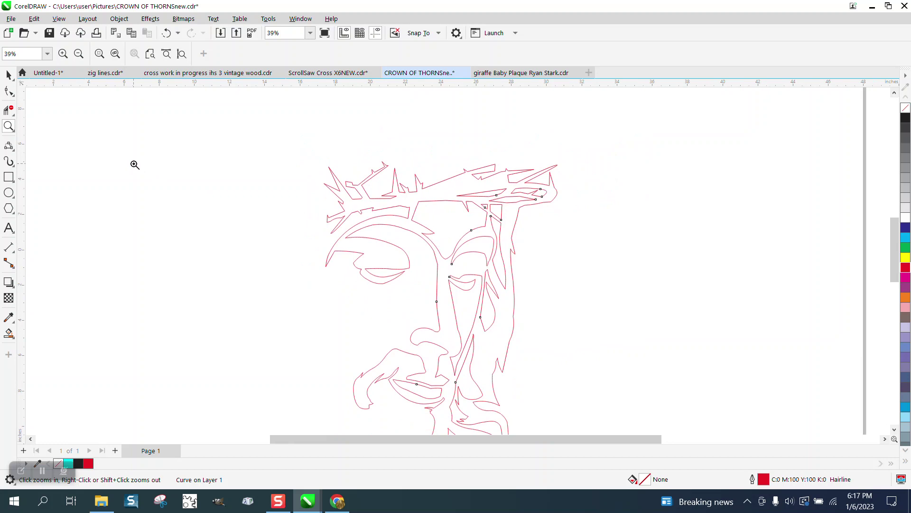
Select all objects in the drawing.
double_click(8, 75)
scroll(264, 167, "down", 2)
scroll(264, 167, "down", 1)
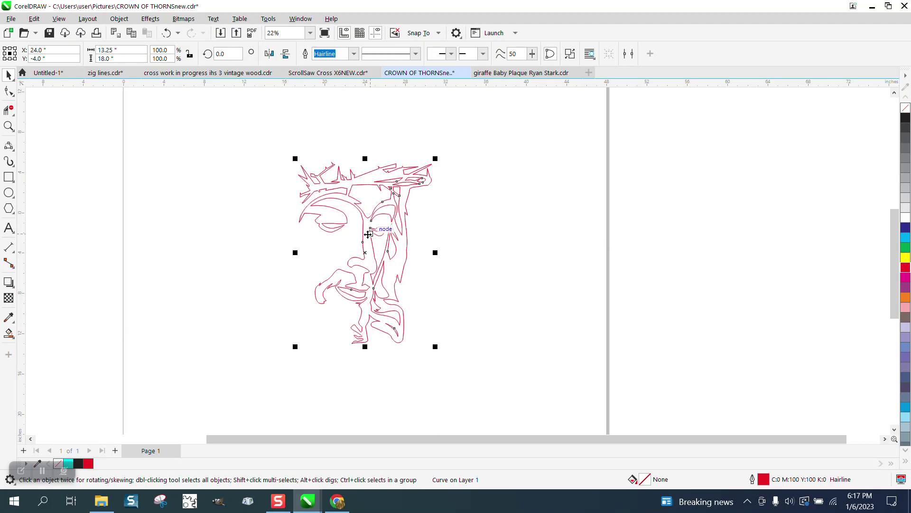
Drop a copy of the outline to the right and reselect the left face.
left_click_drag(408, 256, 694, 255)
left_click(394, 215)
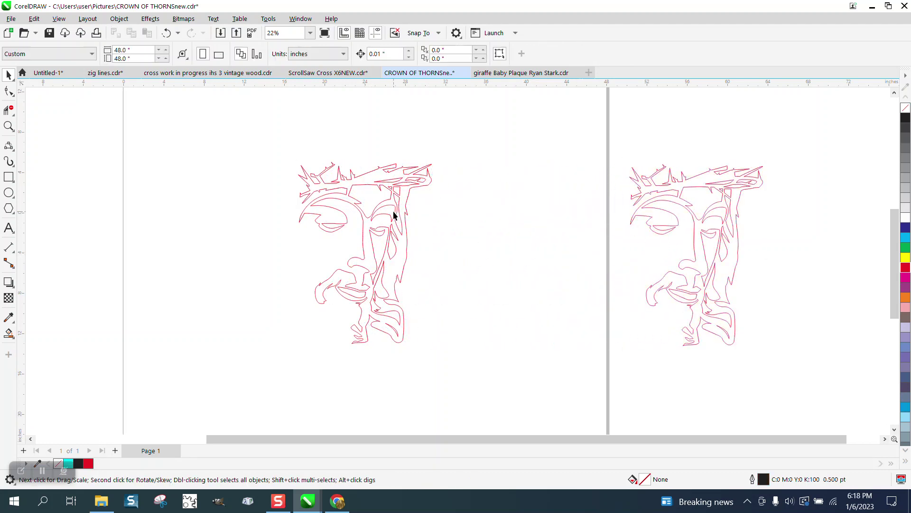
left_click(396, 207)
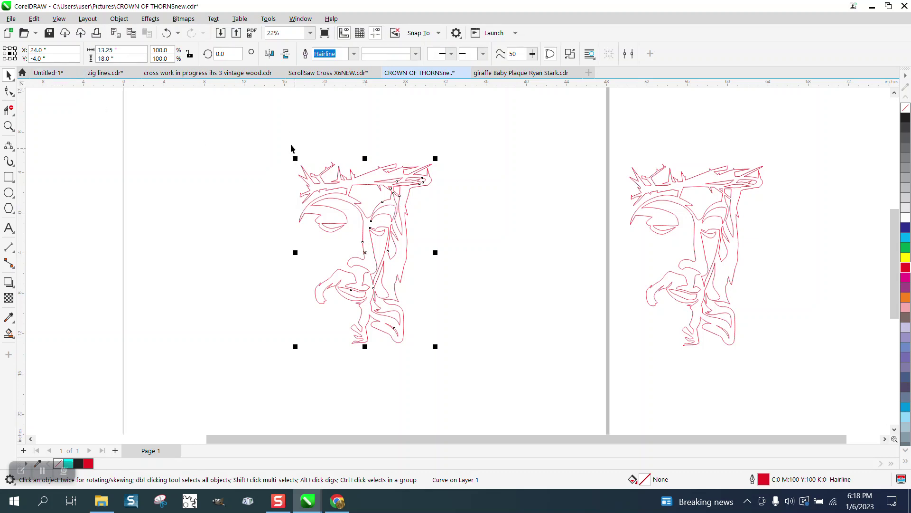
left_click_drag(278, 138, 502, 372)
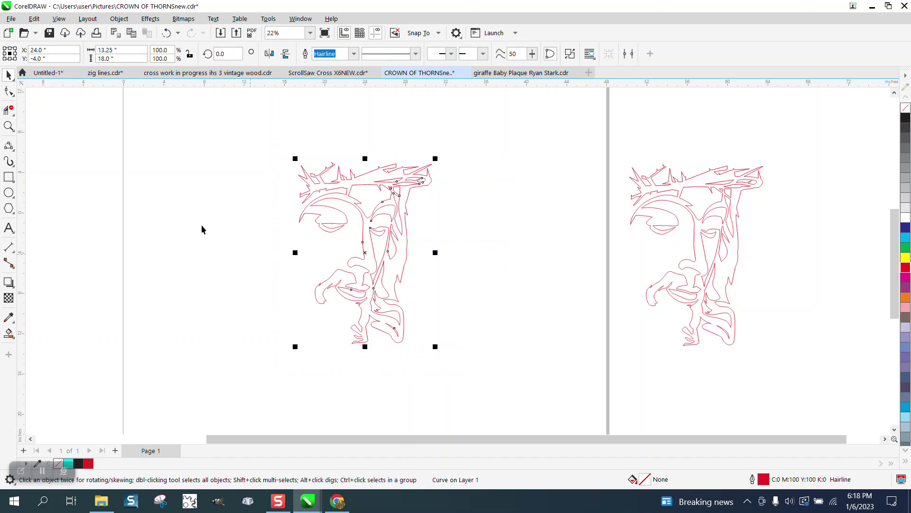
Select all nodes of the left outline and apply curve smoothness 20, reducing it to 251 nodes.
double_click(8, 91)
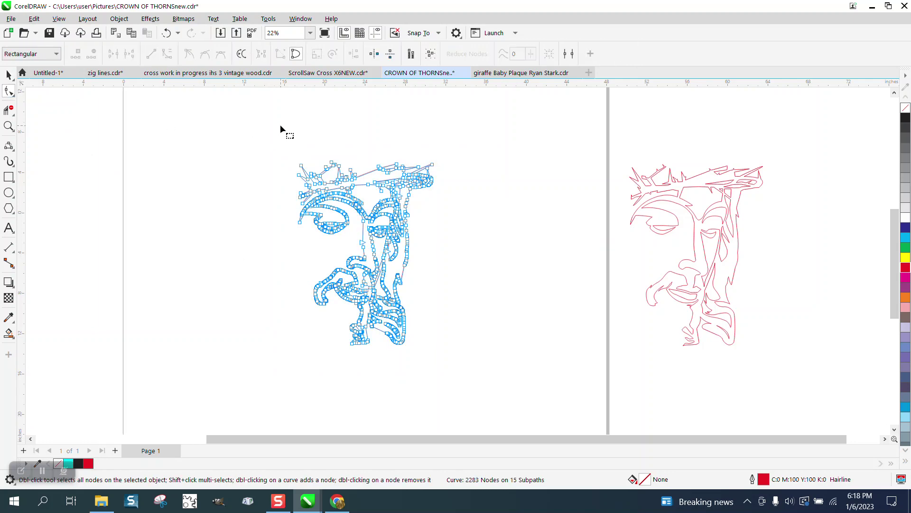
mouse_move(280, 126)
left_mouse_down()
mouse_move(359, 318)
mouse_move(468, 372)
left_mouse_up()
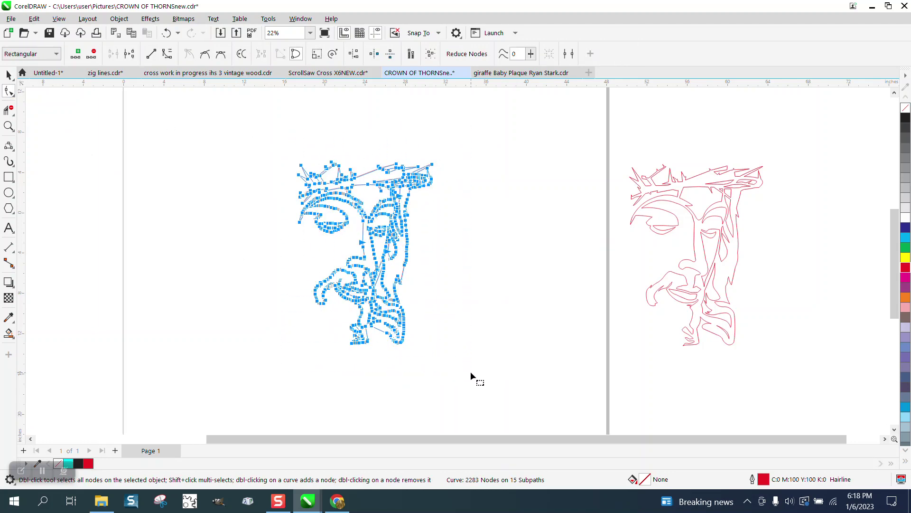
left_click(527, 55)
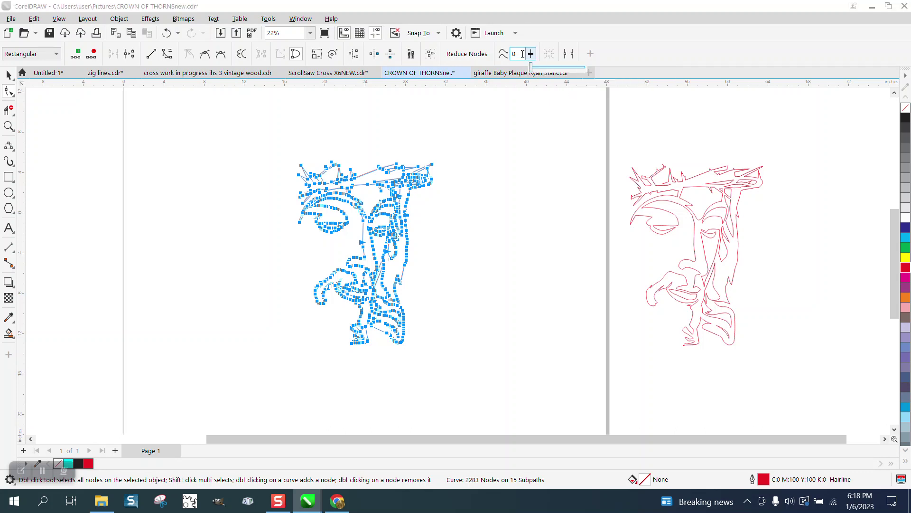
left_click(532, 68)
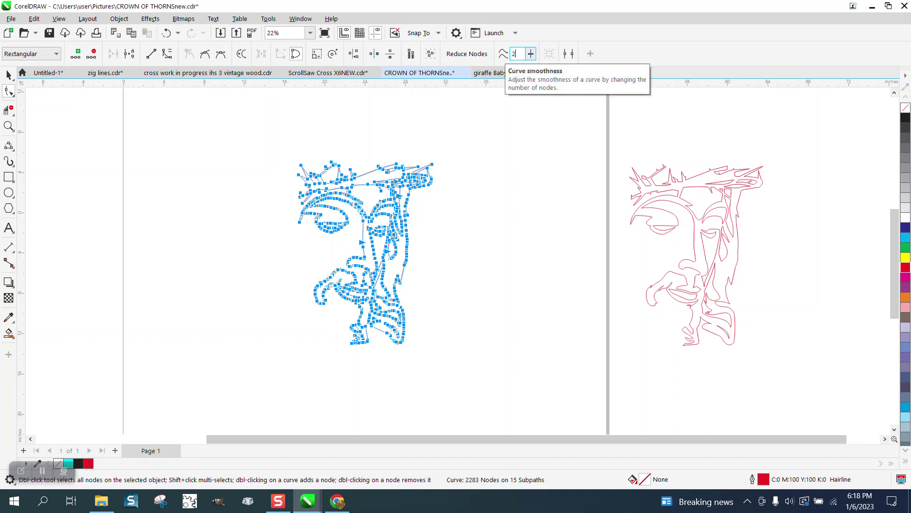
key("Return")
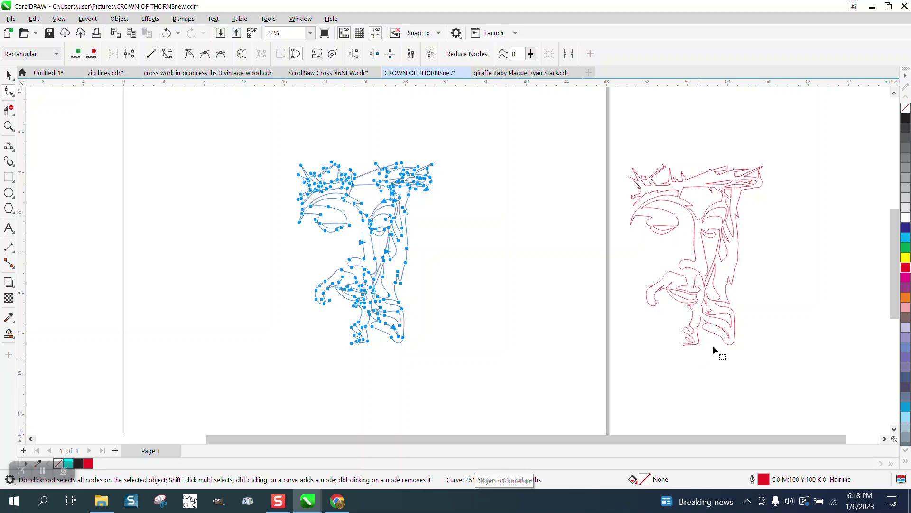
Show and select all nodes of the right-hand face copy.
left_click(710, 322)
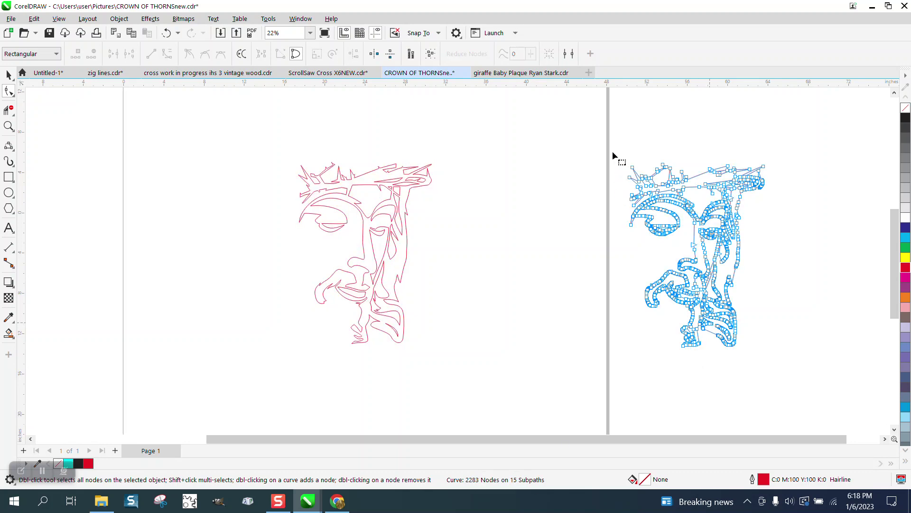
left_click_drag(802, 350, 818, 367)
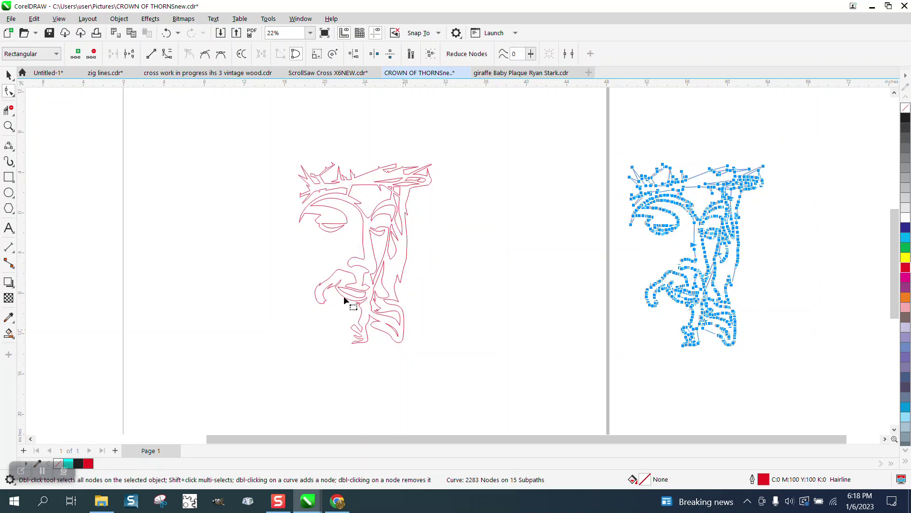
left_click(9, 74)
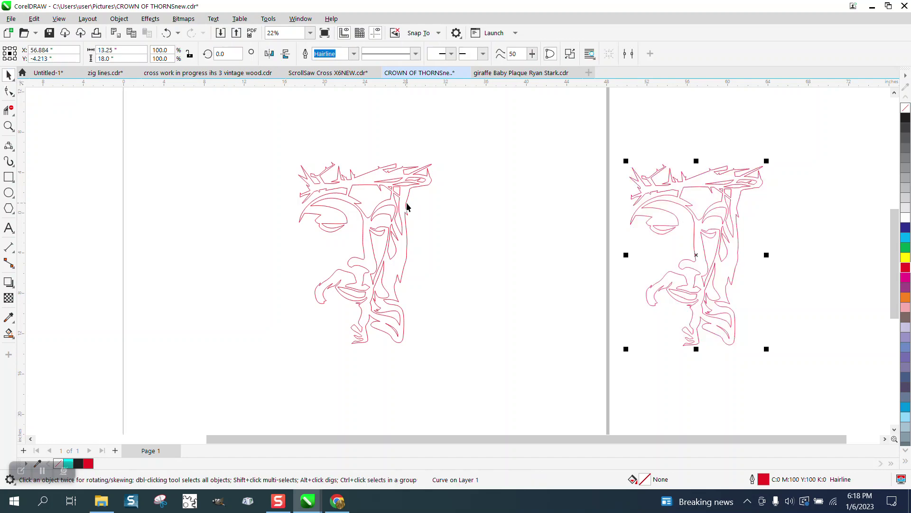
Select the left face, zoom into the crown and mouth, and switch to the Shape tool with F10.
left_click(407, 207)
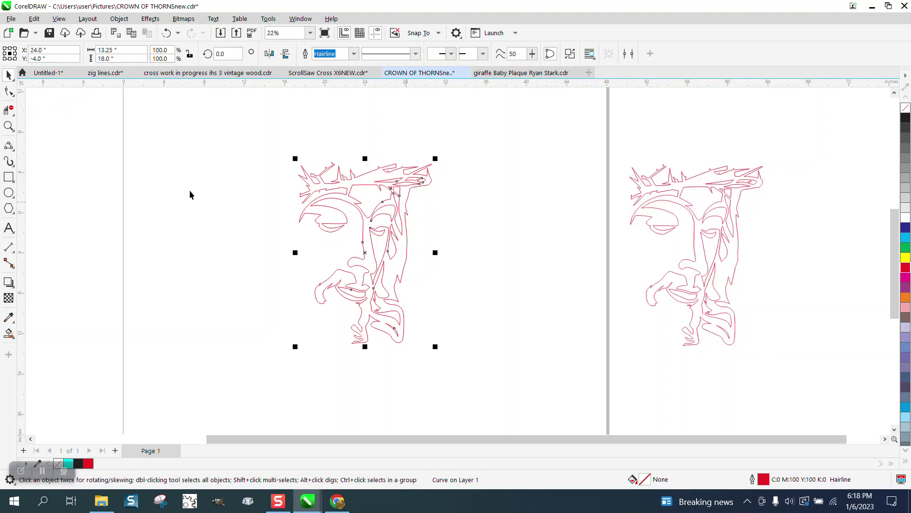
left_click(8, 126)
left_click_drag(357, 167, 463, 209)
scroll(476, 214, "down", 5)
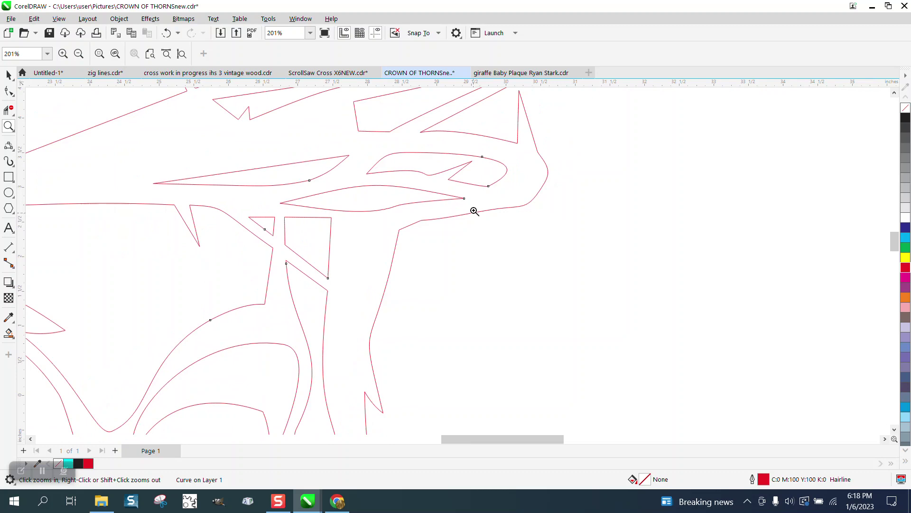
scroll(474, 209, "down", 2)
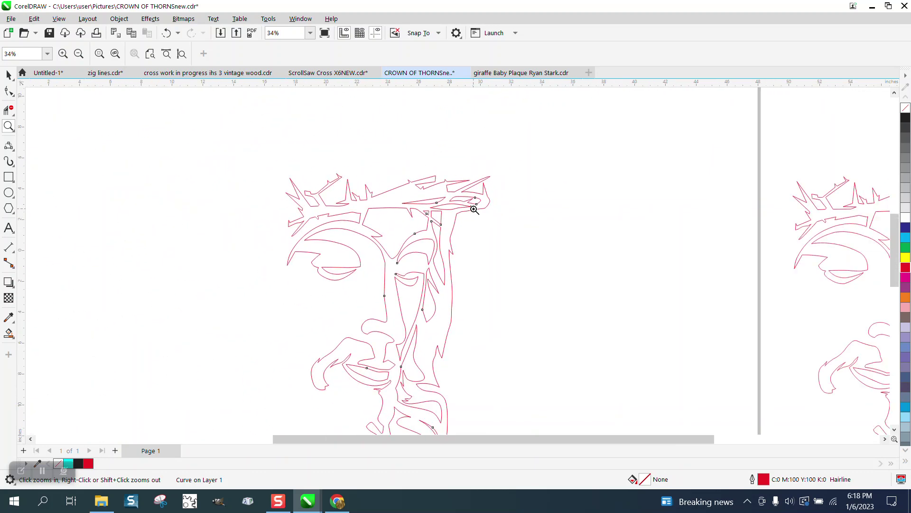
left_click_drag(313, 306, 418, 363)
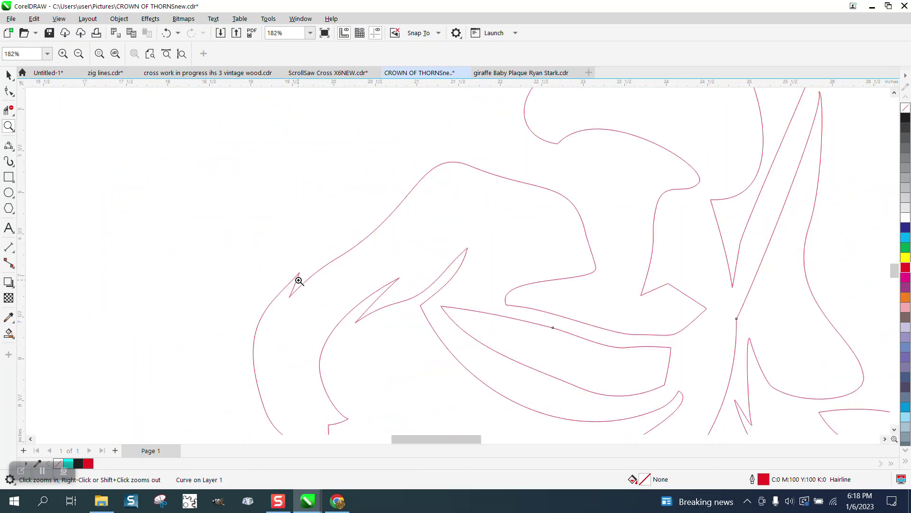
scroll(327, 274, "down", 5)
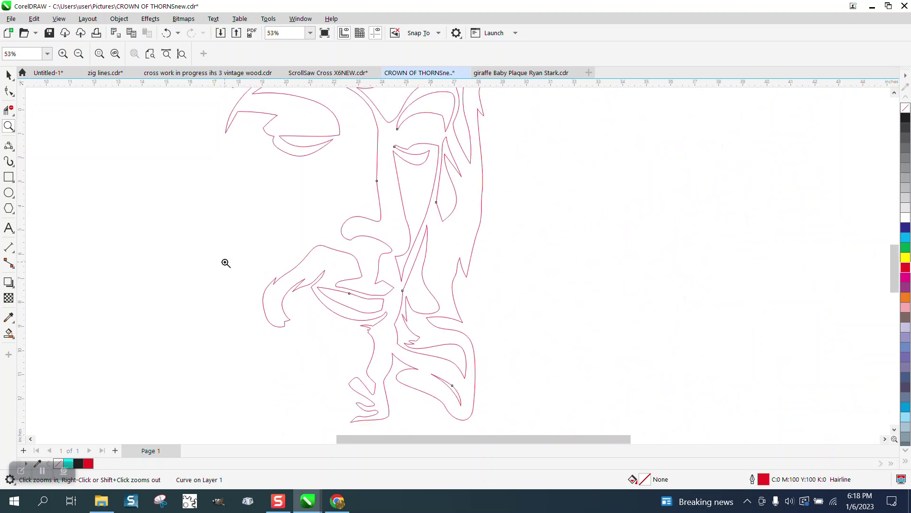
key("F10")
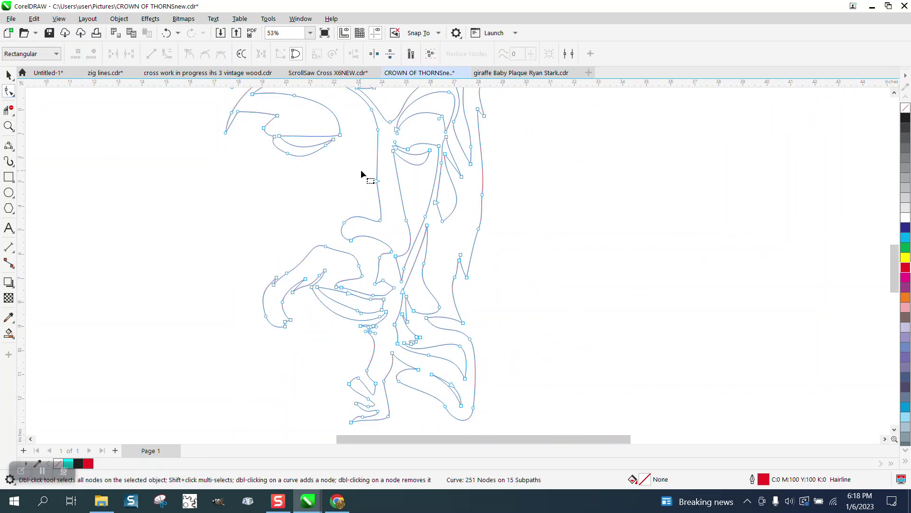
Delete excess nodes on the nose line and the curve under the left eye.
left_click_drag(387, 189, 392, 198)
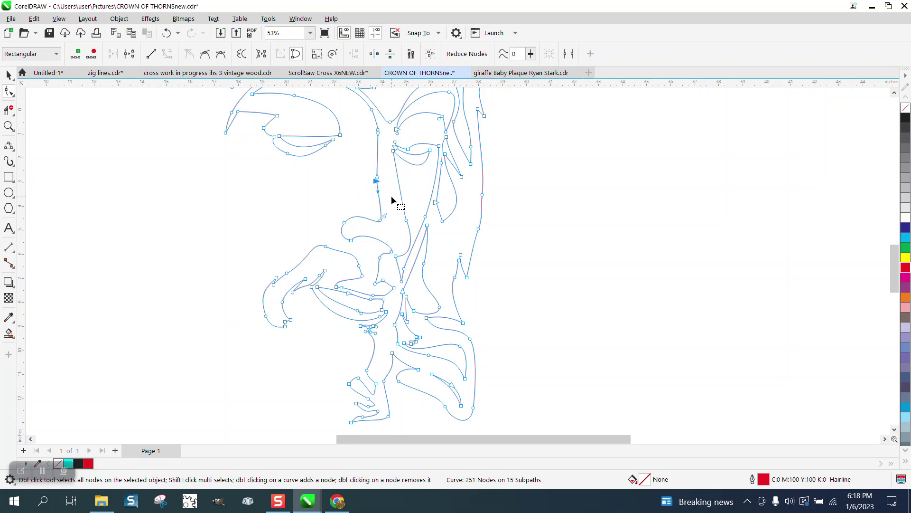
key("Delete")
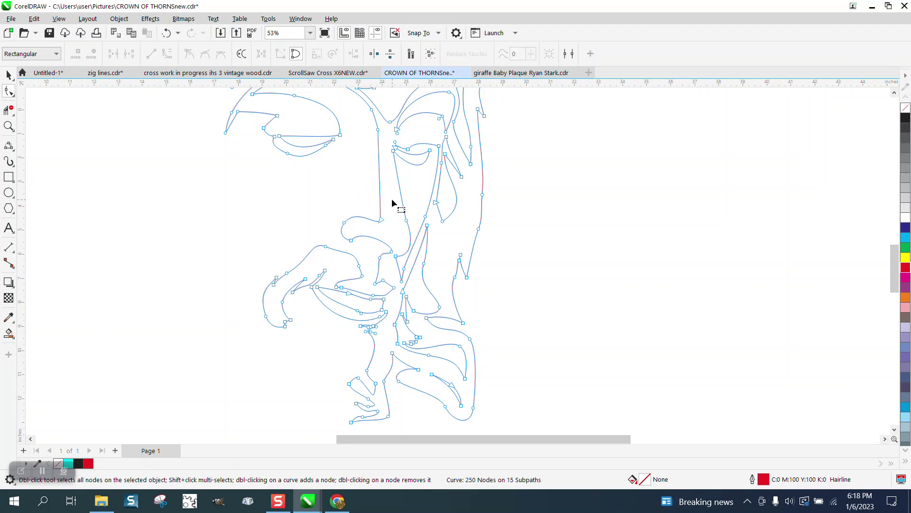
left_click_drag(385, 216, 391, 220)
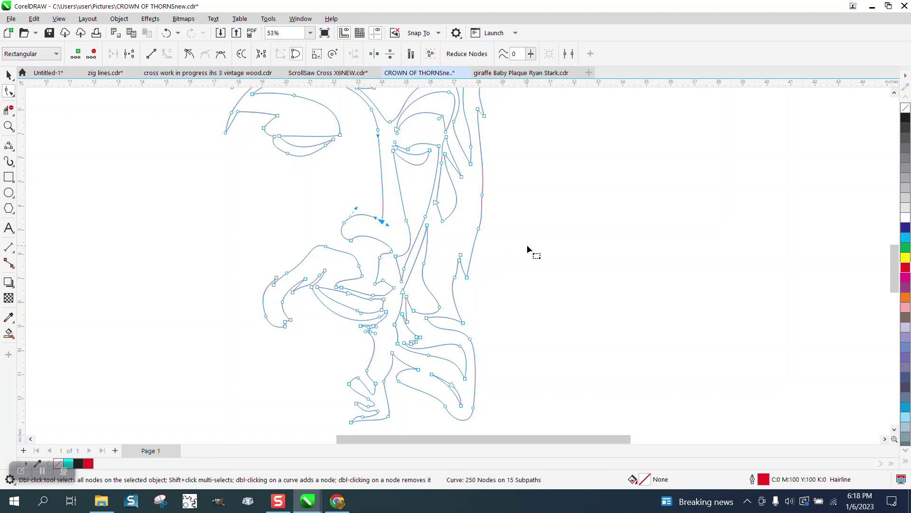
left_click(287, 155)
key("Delete")
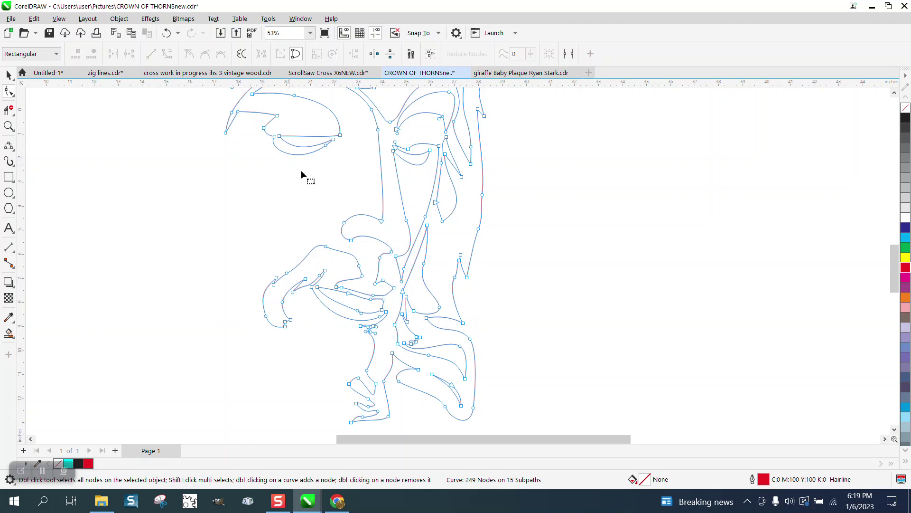
left_click(324, 145)
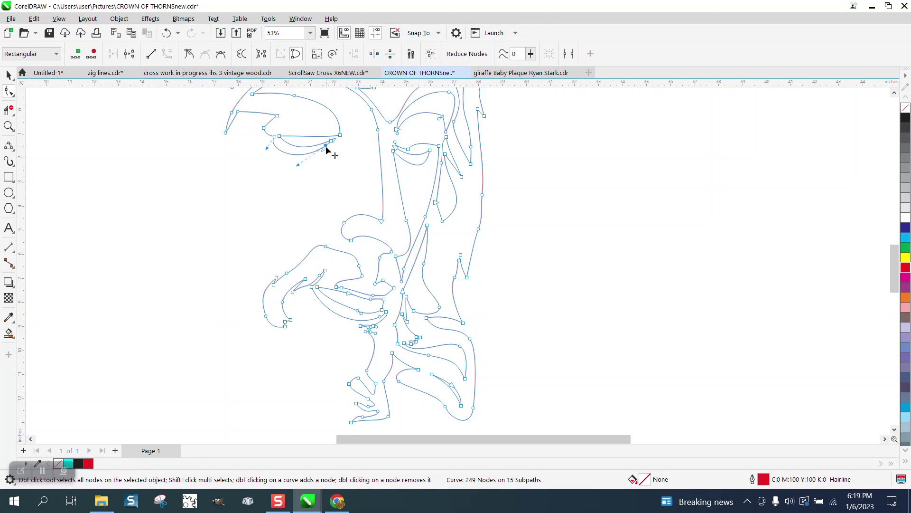
key("Delete")
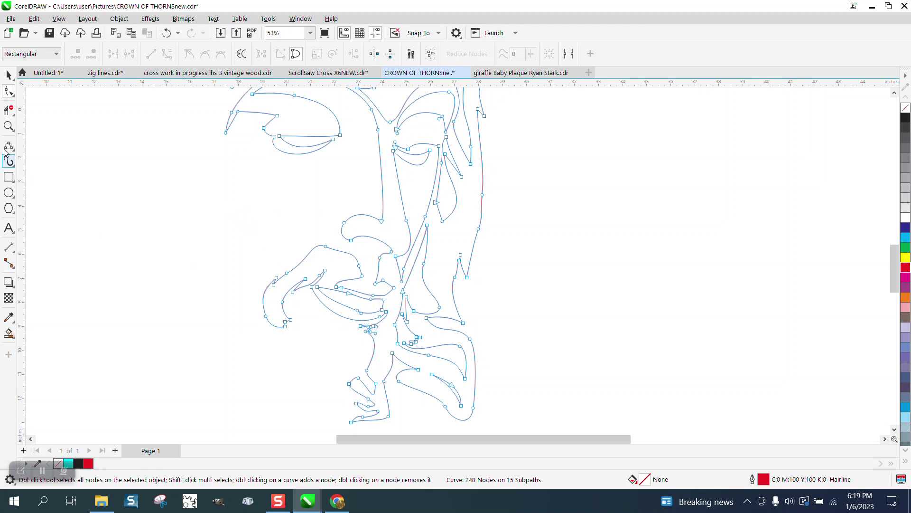
Zoom into the eye and nose area and delete two more nodes, undoing an unwanted removal.
left_click(9, 126)
left_click_drag(345, 284, 441, 348)
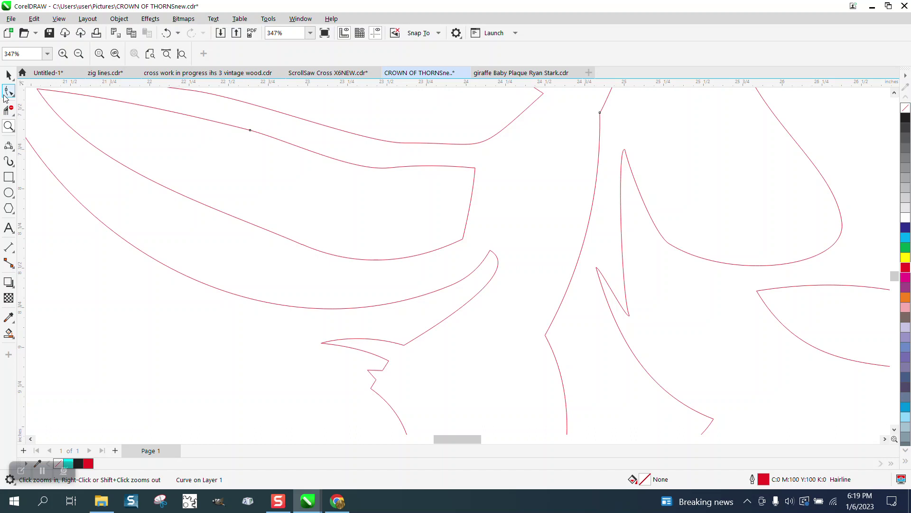
left_click(9, 90)
key("Delete")
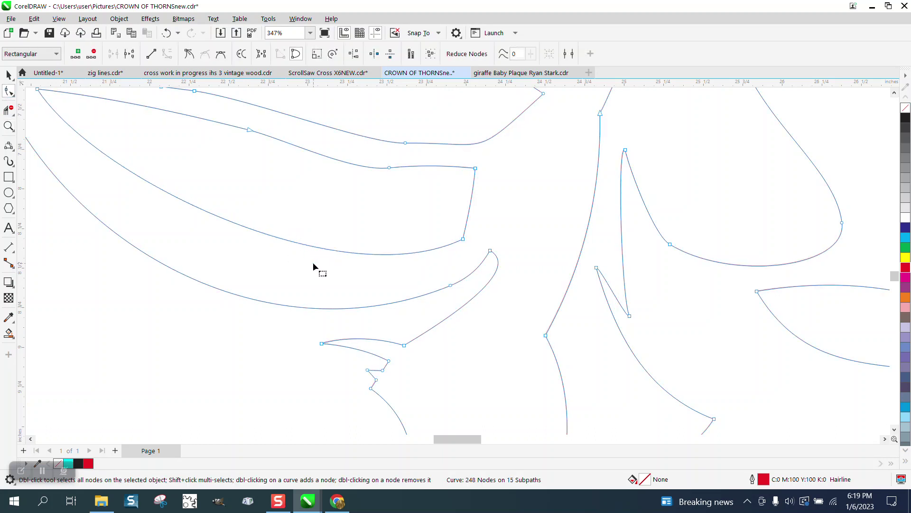
double_click(247, 132)
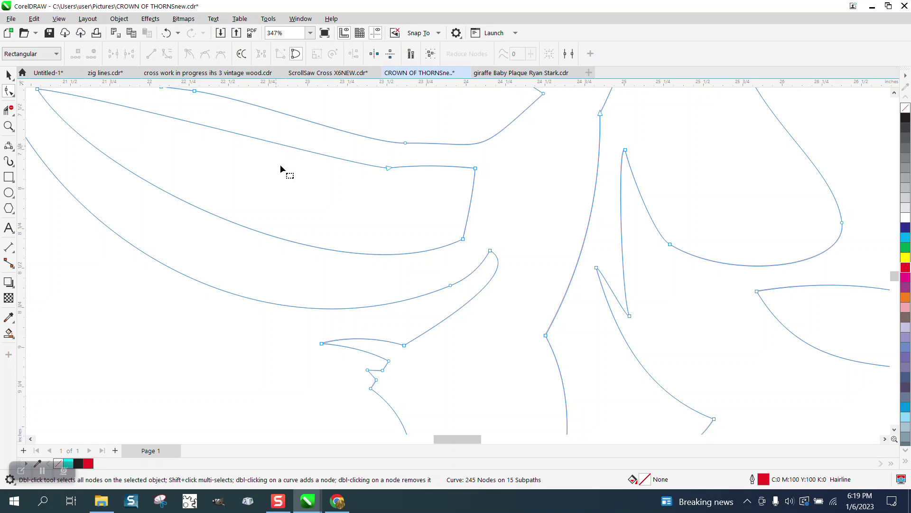
left_click(166, 33)
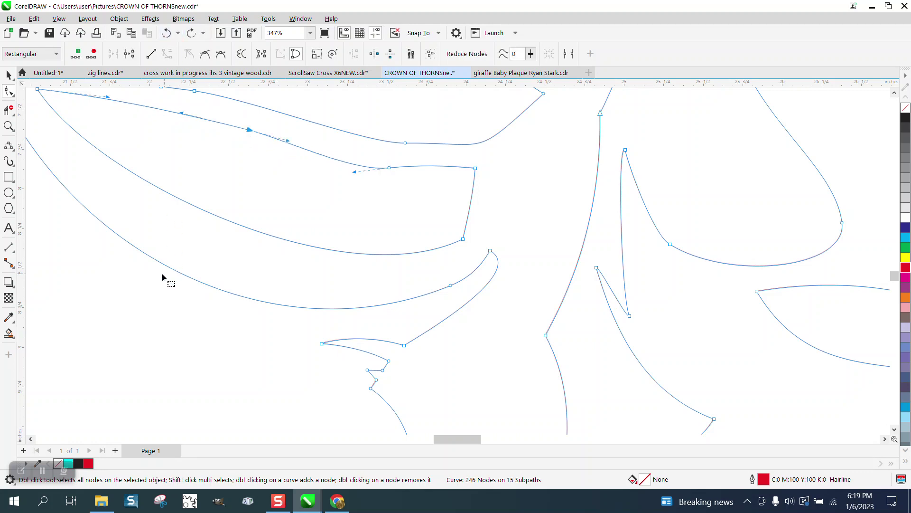
scroll(161, 275, "down", 2)
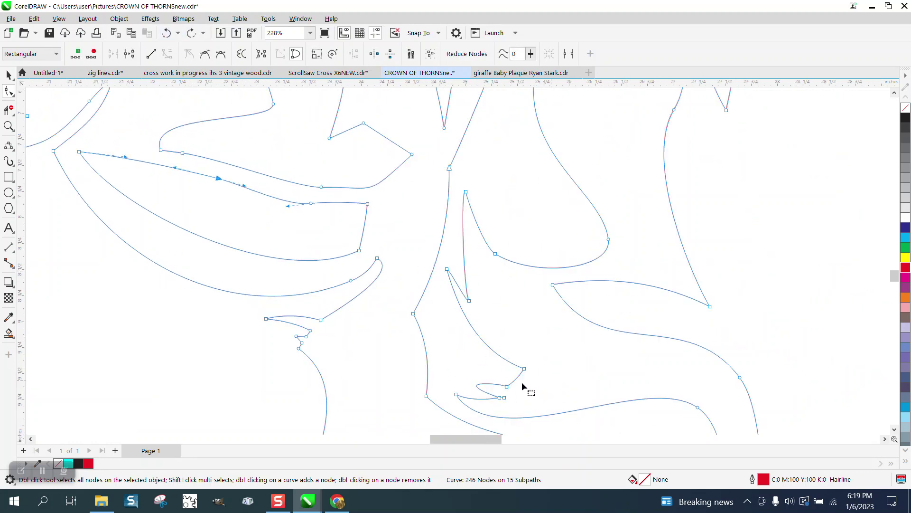
Delete nodes on the lower and right curves, undoing the right-edge deletion.
left_click(505, 398)
key("Delete")
scroll(527, 399, "down", 2)
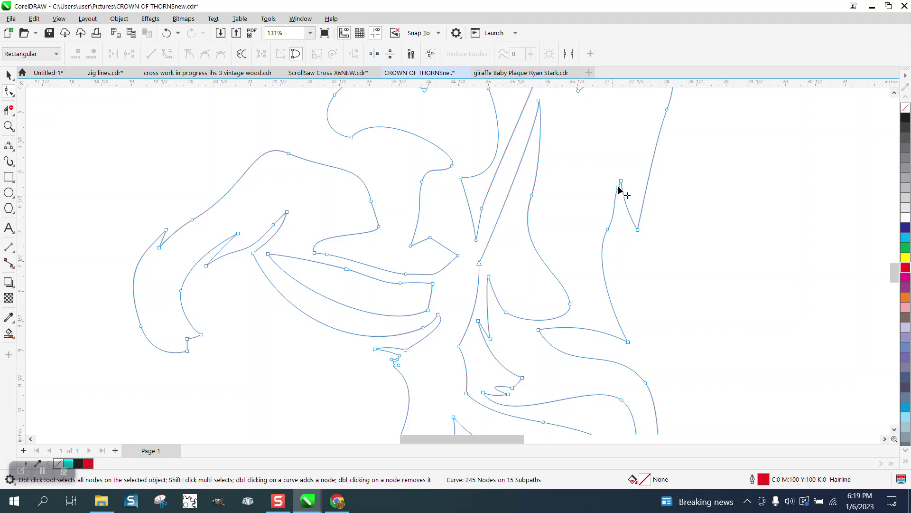
left_click(618, 188)
key("Delete")
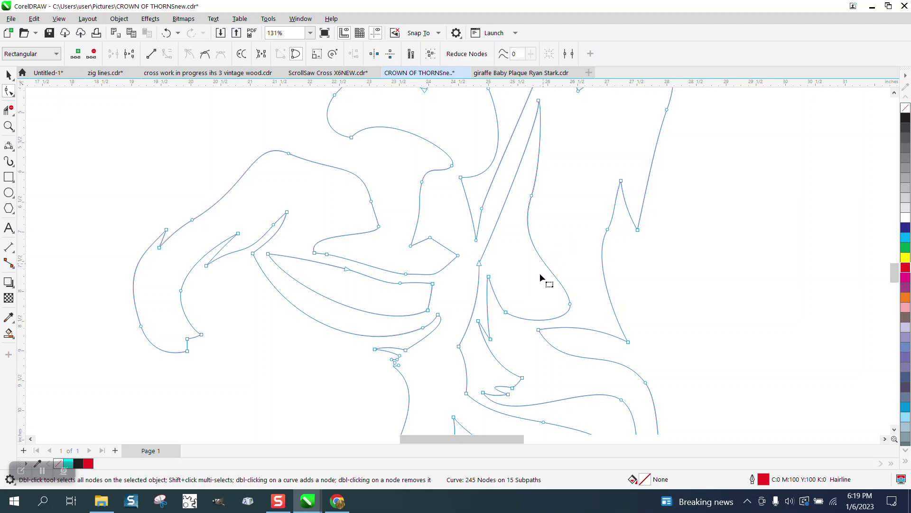
scroll(545, 278, "down", 2)
scroll(536, 298, "down", 1)
left_click(595, 223)
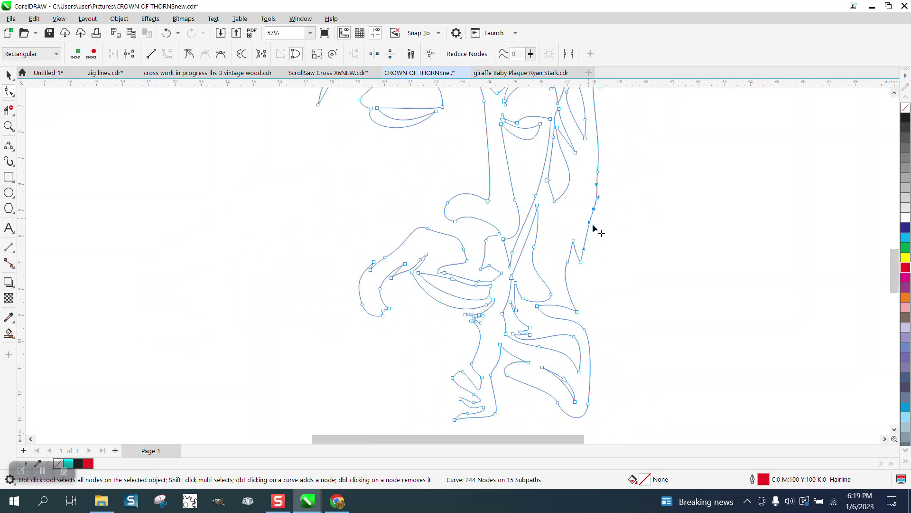
key("Delete")
left_click(166, 33)
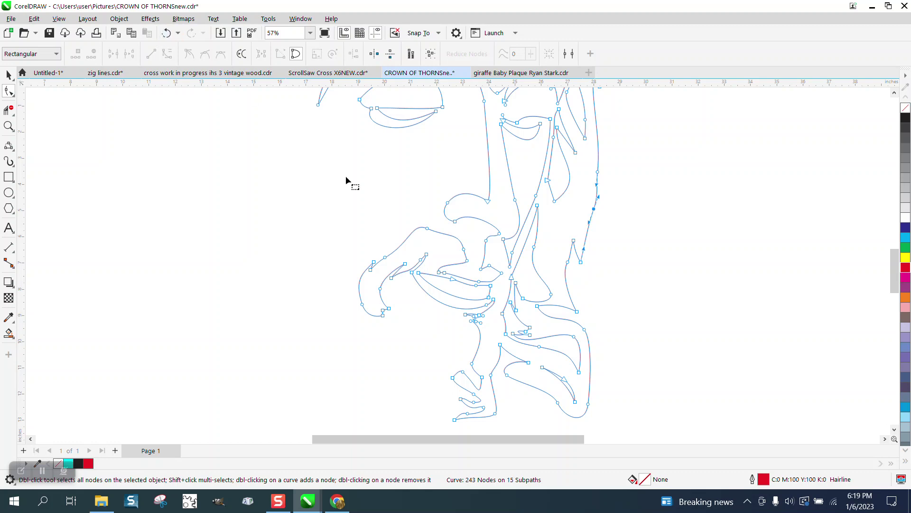
Zoom in on the upper-right crown area and select a node on the brow curve.
left_click(9, 126)
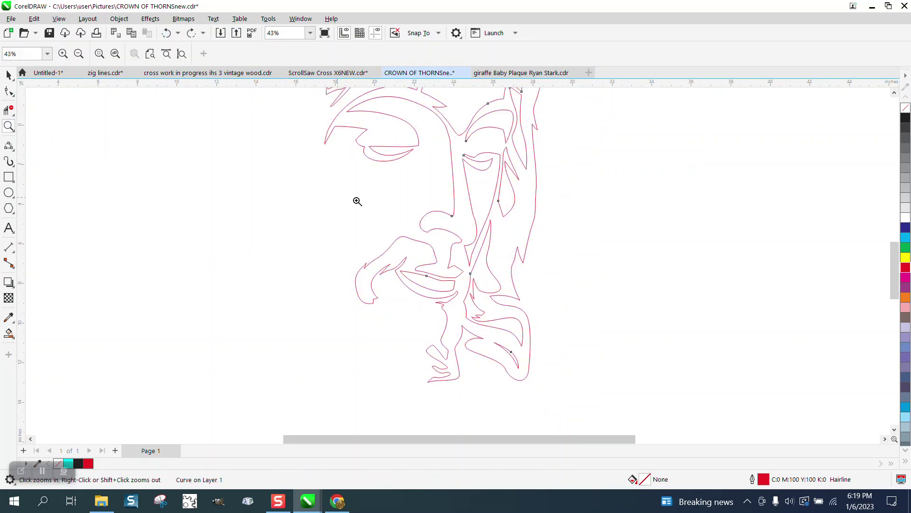
right_click(506, 229)
left_click_drag(451, 114, 551, 184)
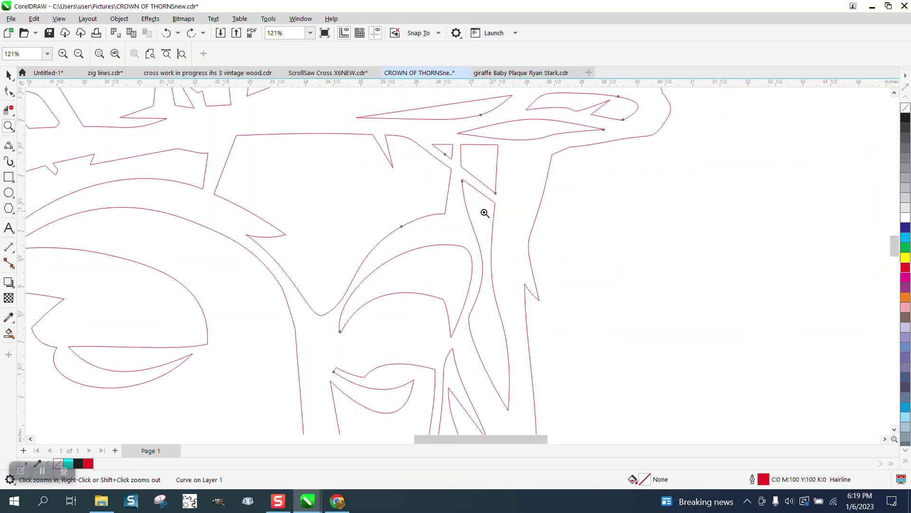
left_click(9, 90)
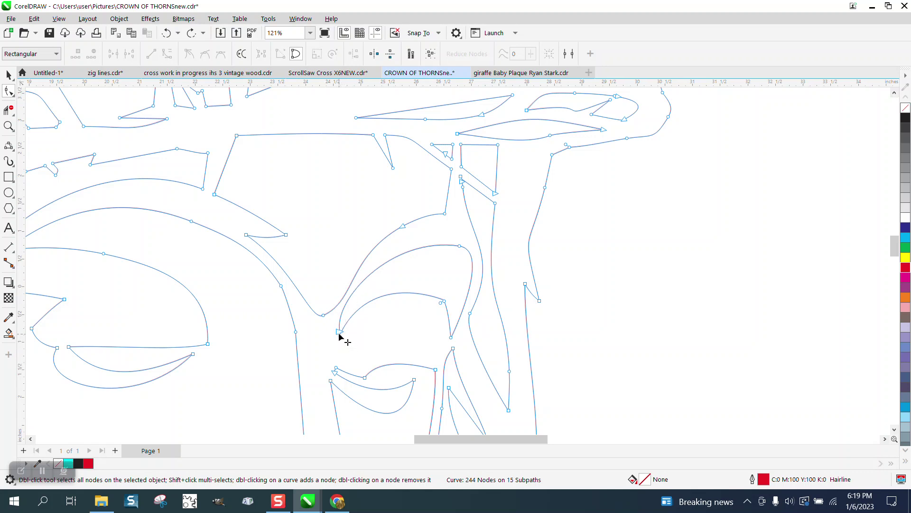
left_click_drag(367, 358, 345, 345)
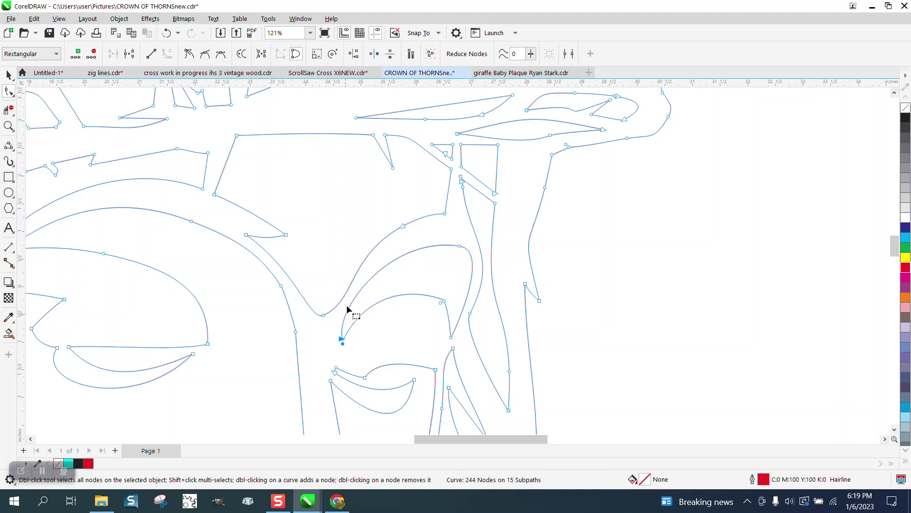
Remove nodes on the brow, nose bridge, inner curve and right outline, reaching 238 nodes.
double_click(441, 303)
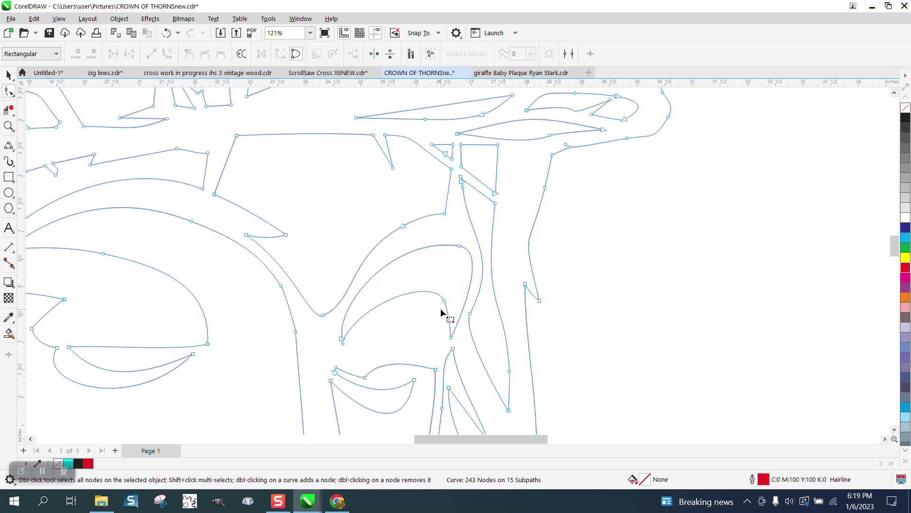
double_click(463, 187)
double_click(461, 180)
double_click(446, 154)
double_click(567, 145)
double_click(571, 148)
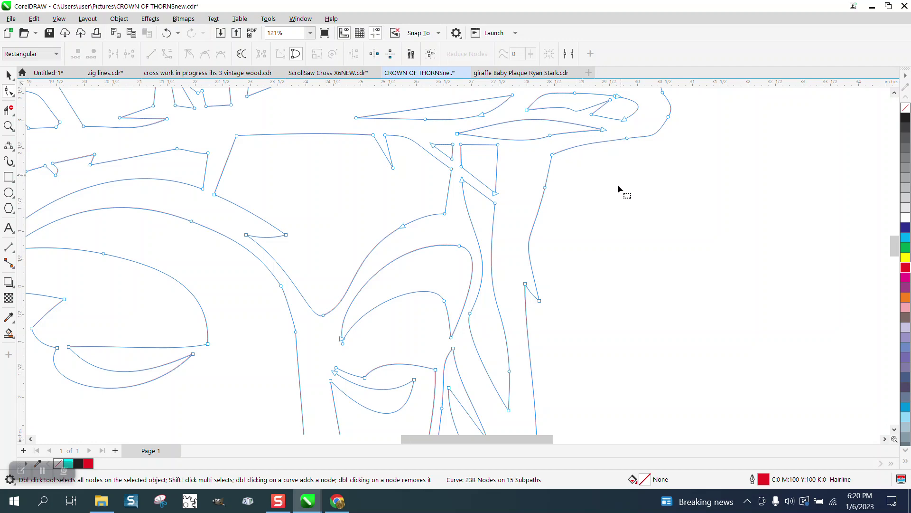
scroll(617, 187, "down", 2)
scroll(600, 218, "down", 1)
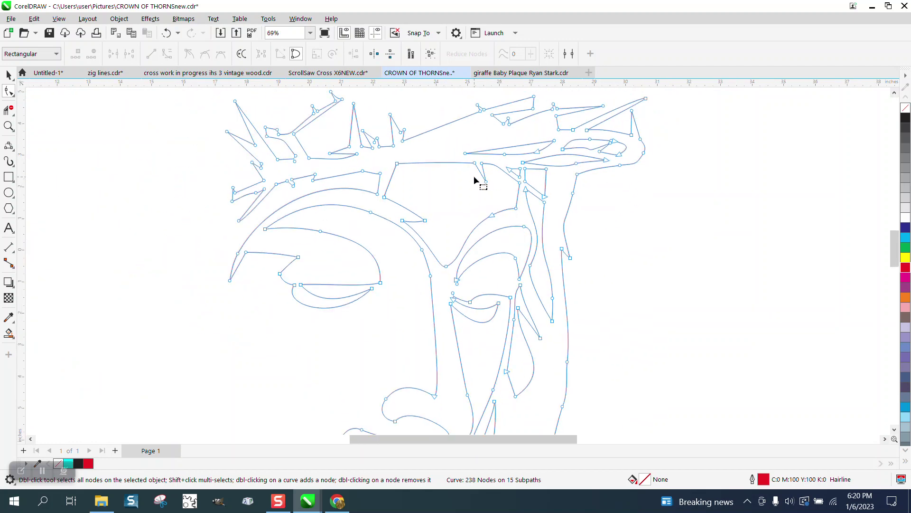
Zoom into the crown's upper left and select all nodes of the face outline.
left_click(9, 126)
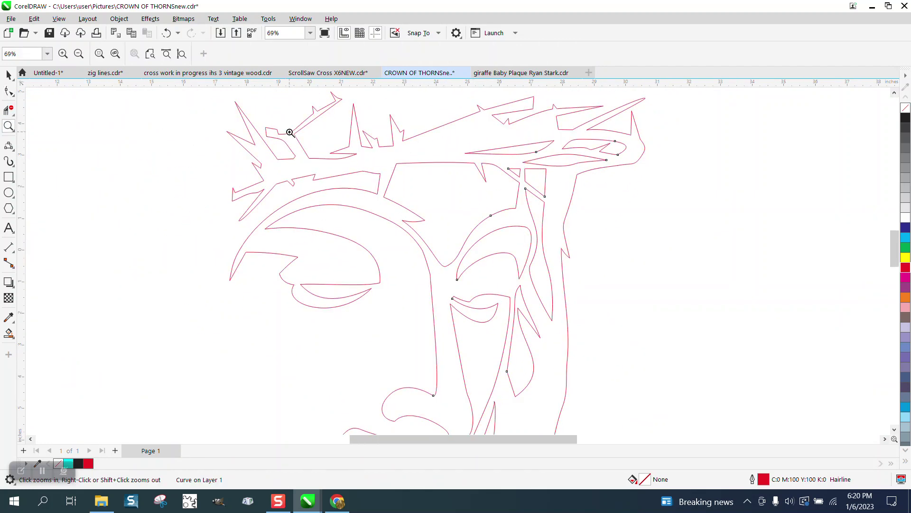
left_click_drag(227, 112, 480, 253)
left_click(9, 92)
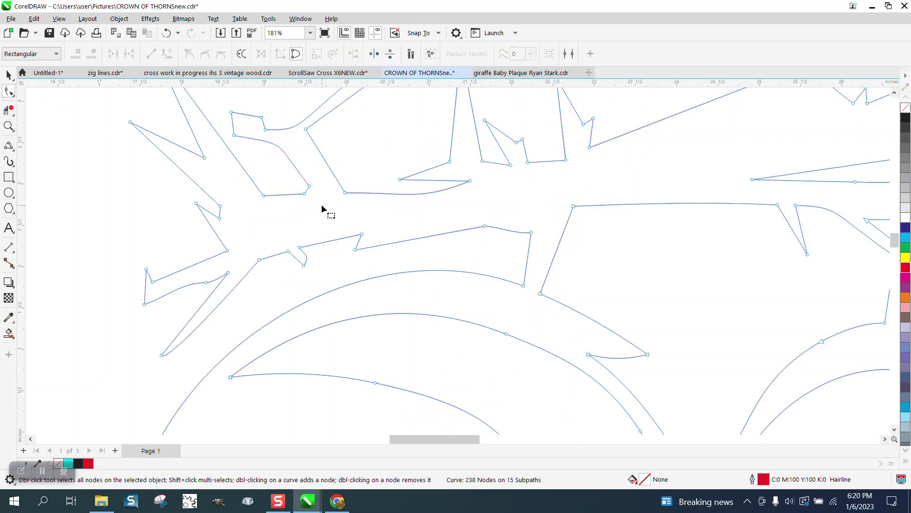
scroll(321, 204, "down", 15)
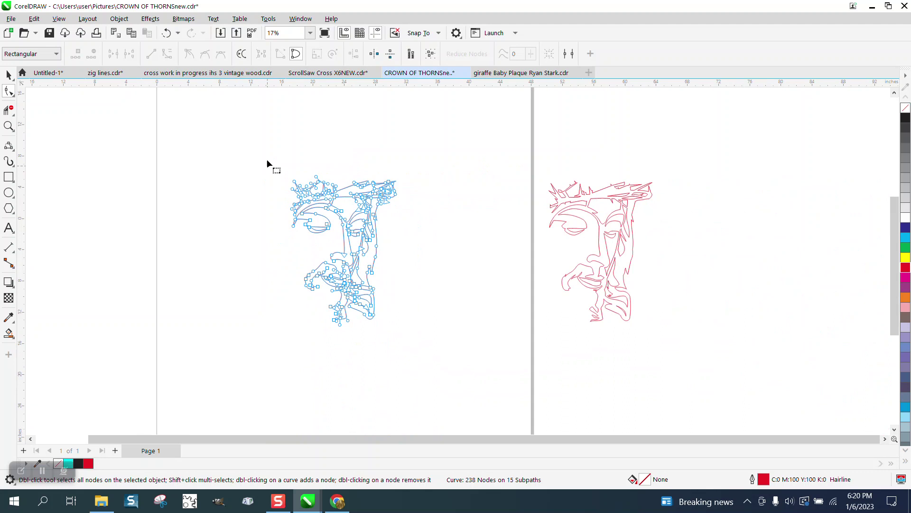
left_click_drag(433, 330, 435, 332)
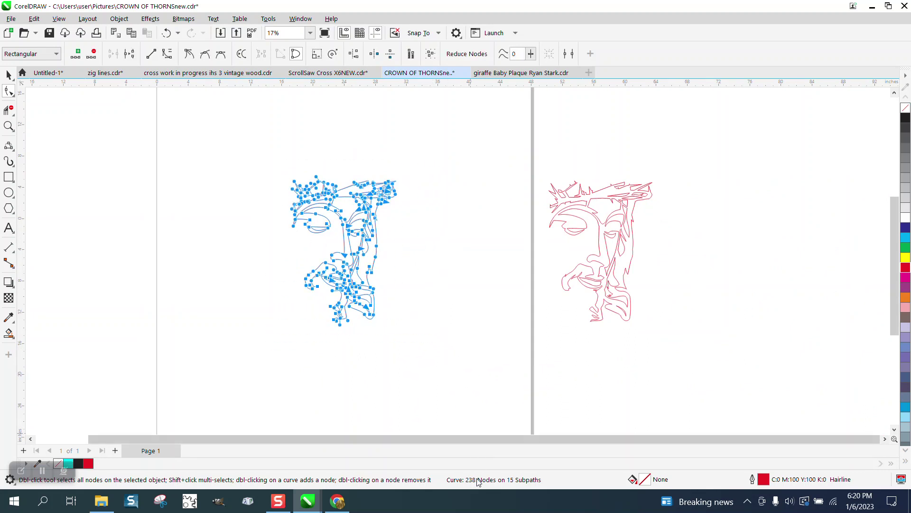
Give the right copy a black outline, center it over the red original, and magnify to compare.
left_click(8, 75)
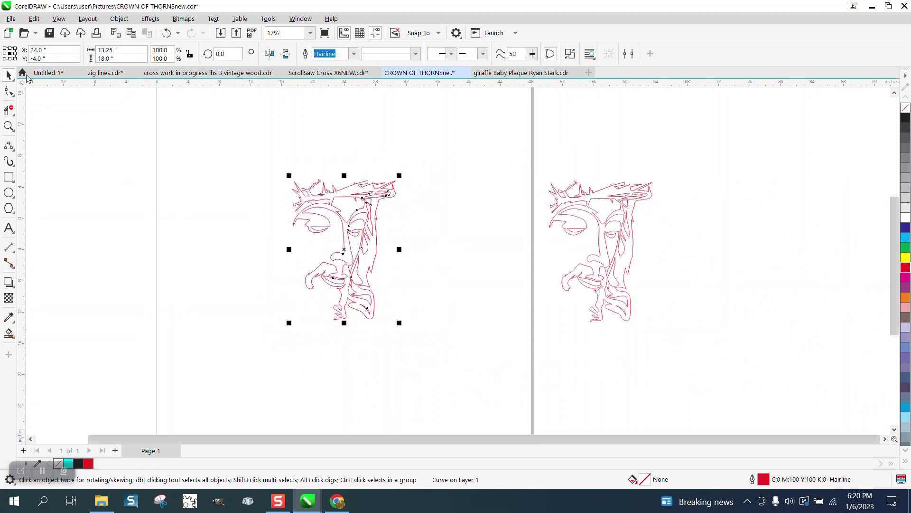
left_click(576, 209)
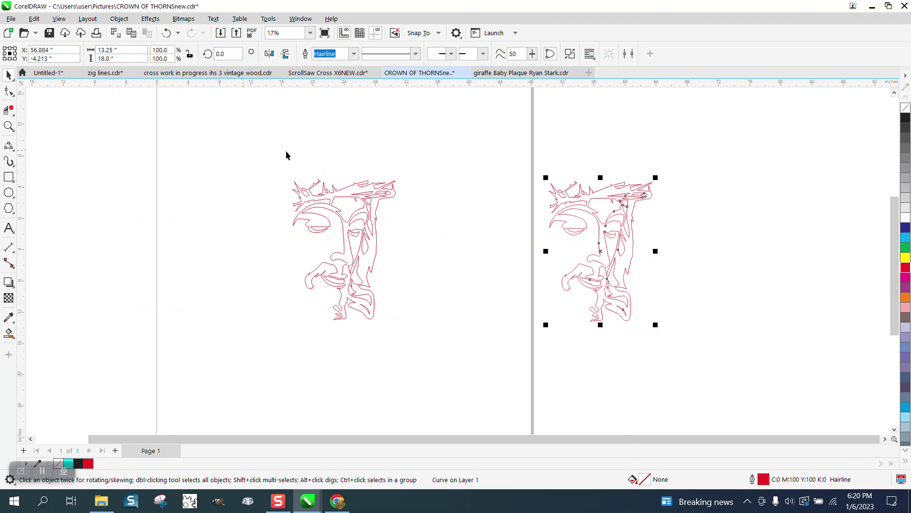
right_click(905, 120)
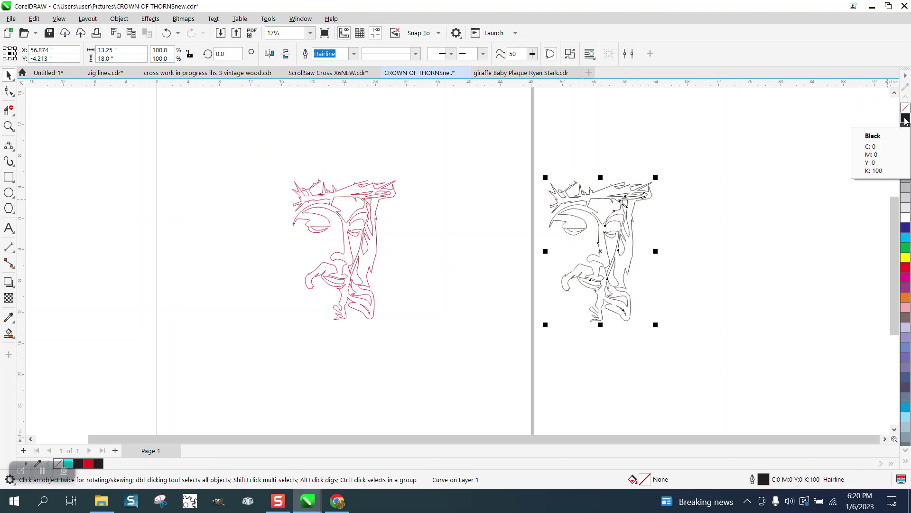
key("p")
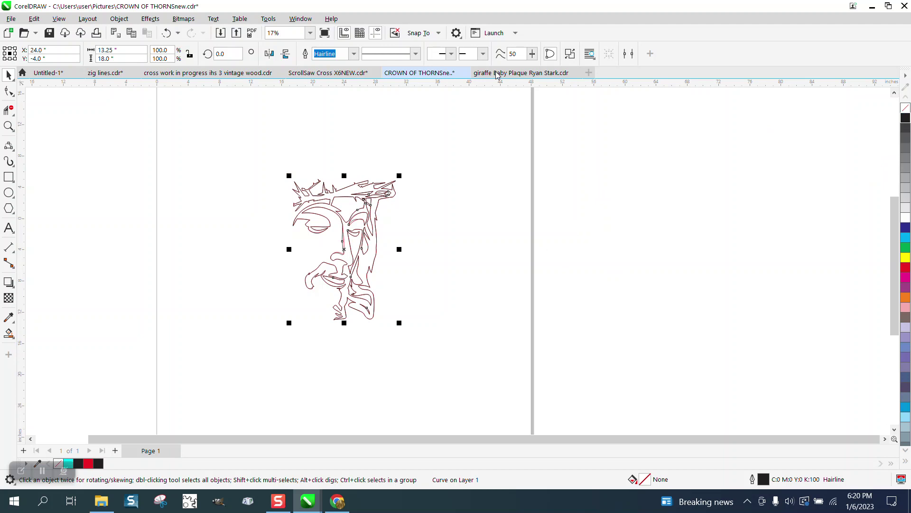
left_click(9, 125)
left_click_drag(325, 202, 462, 319)
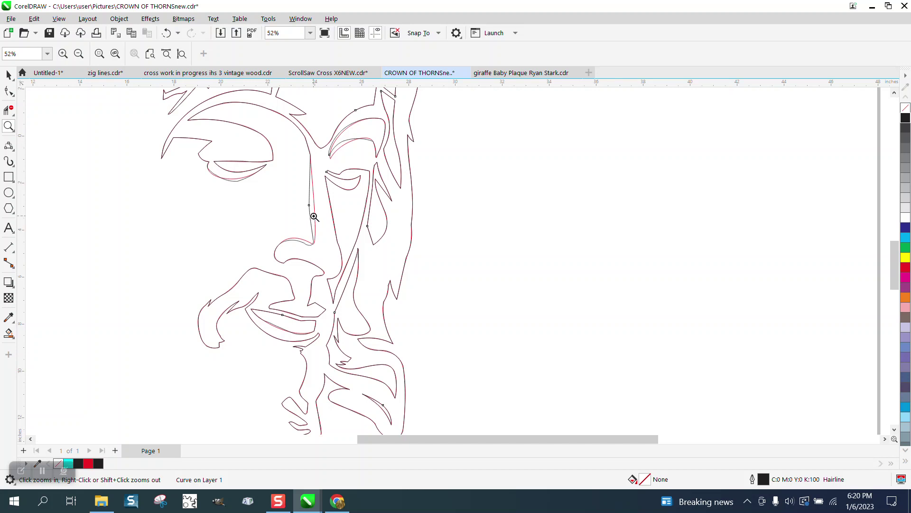
Zoom into the cheek area and reshape the curve segment beside the cheek.
left_click_drag(280, 173, 345, 240)
left_click(9, 91)
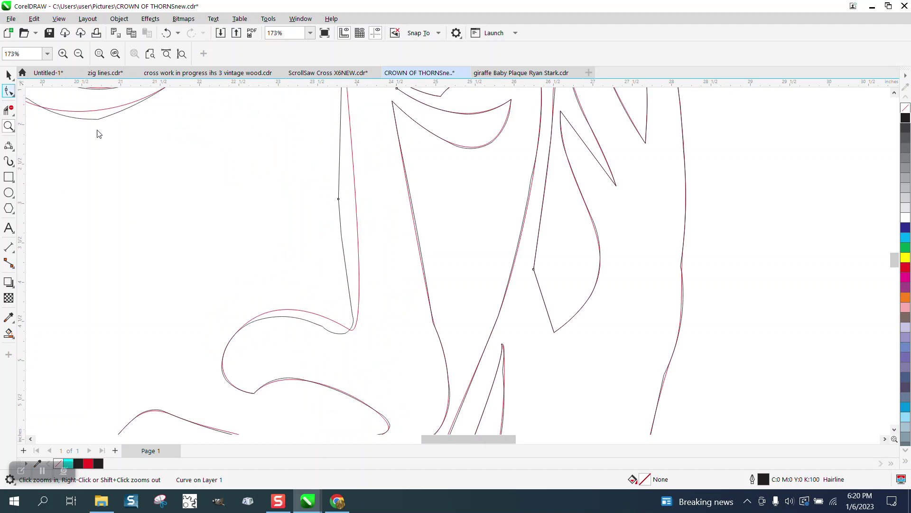
left_click(356, 209)
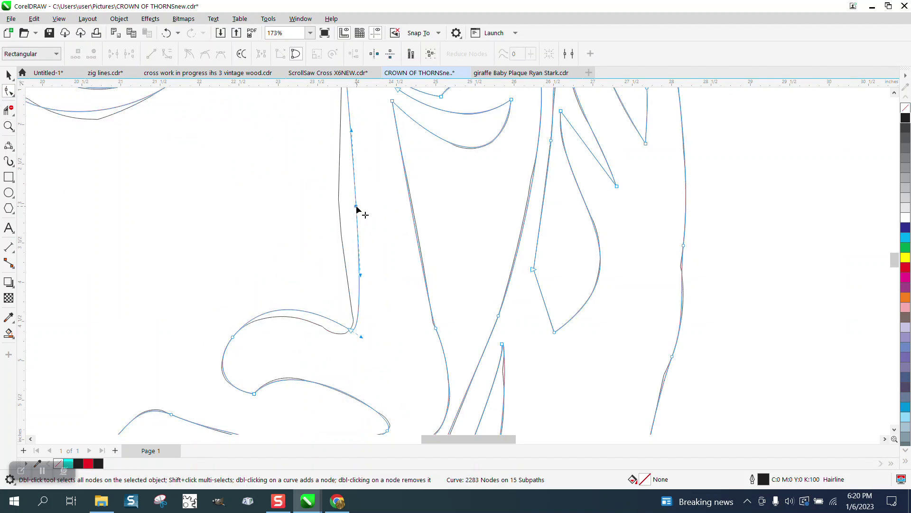
left_click_drag(356, 204, 342, 206)
scroll(375, 224, "down", 2)
scroll(375, 241, "down", 5)
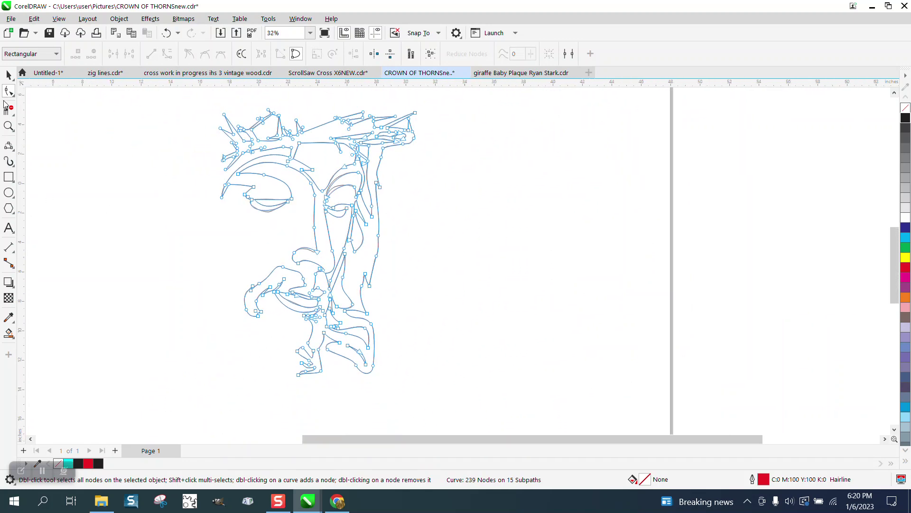
Move the red outline right of the black original, delete the 2283-node black copy, and select the red outline.
left_click(8, 75)
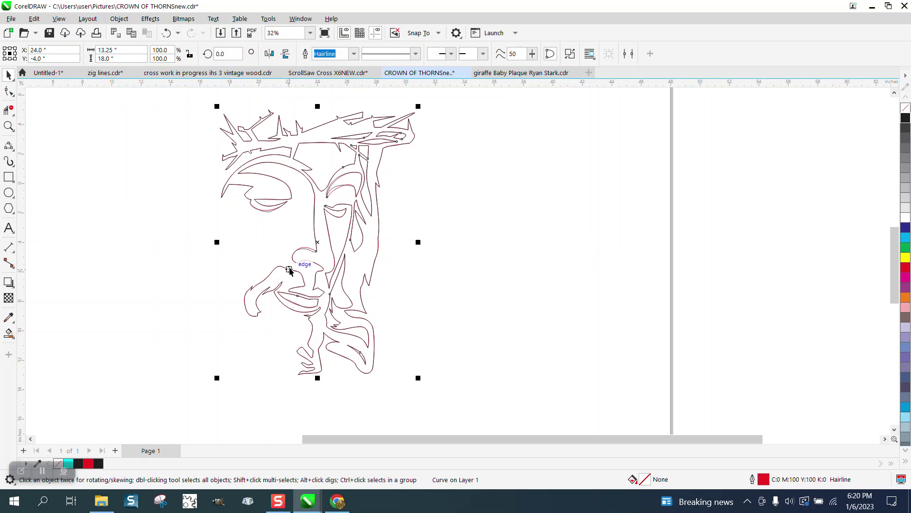
left_click(289, 271)
left_click_drag(317, 241, 536, 244)
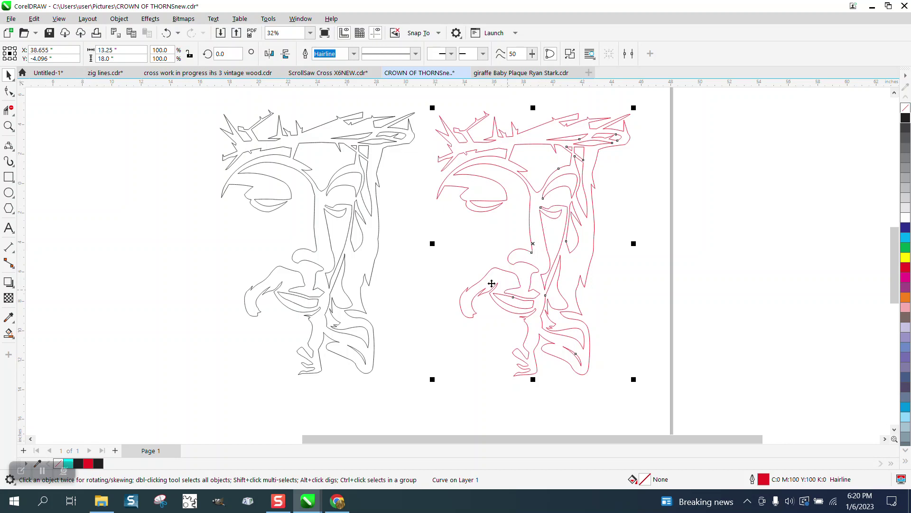
left_click(314, 217)
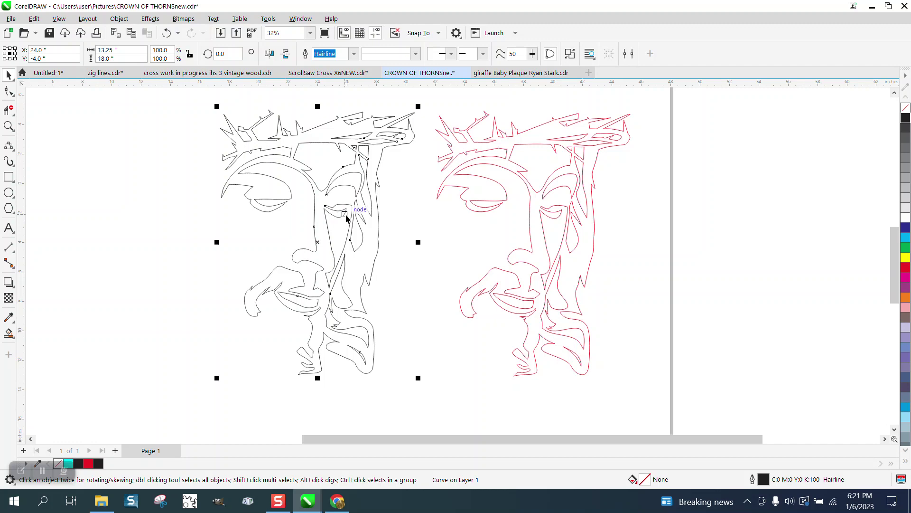
double_click(8, 90)
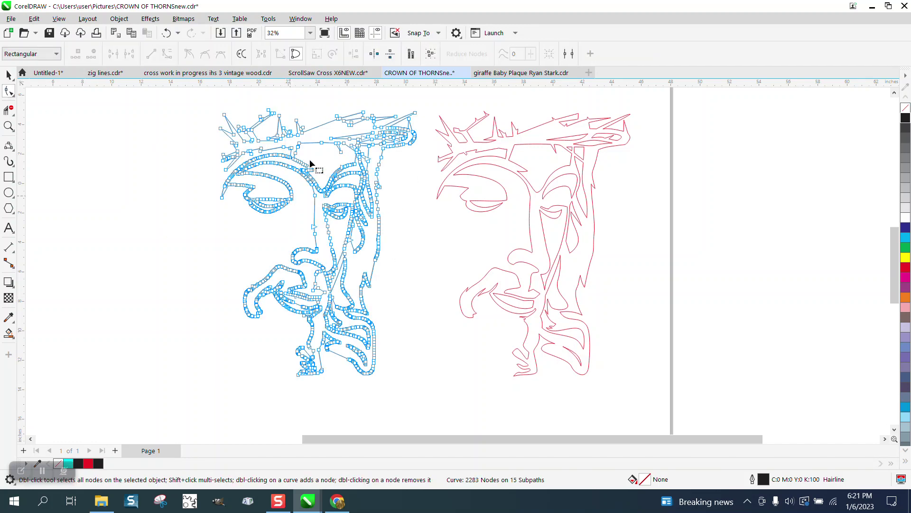
left_click(8, 75)
left_click_drag(205, 89, 454, 390)
key("Delete")
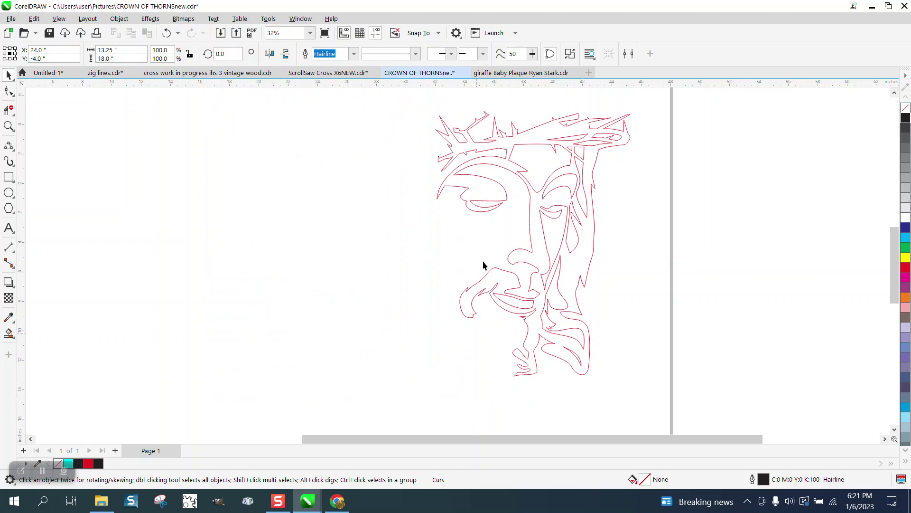
left_click(530, 212)
Show the red outline's 239 nodes and zoom in on the eye and nose area.
double_click(10, 90)
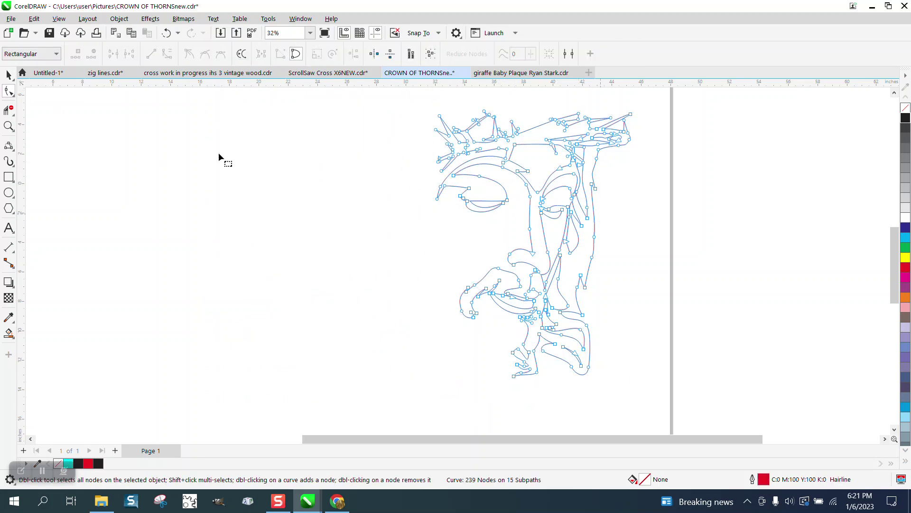
left_click(9, 126)
left_click_drag(558, 172, 629, 218)
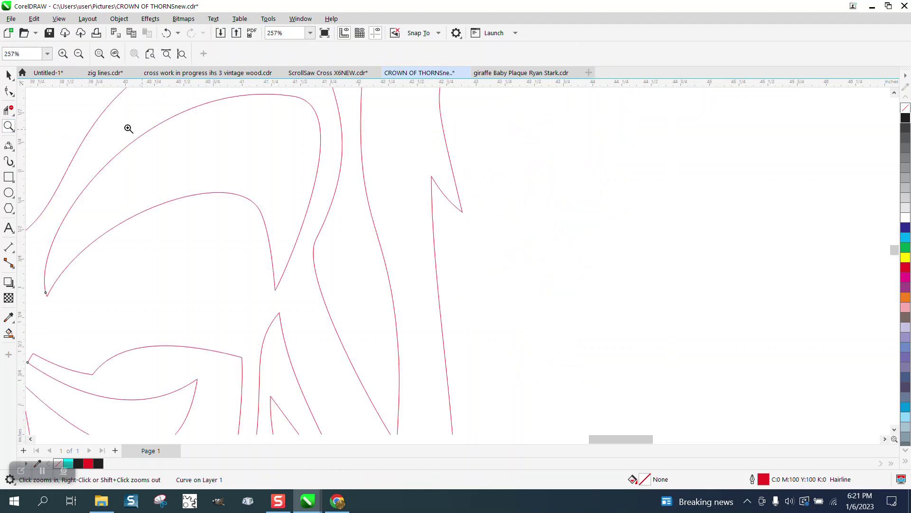
left_click(9, 91)
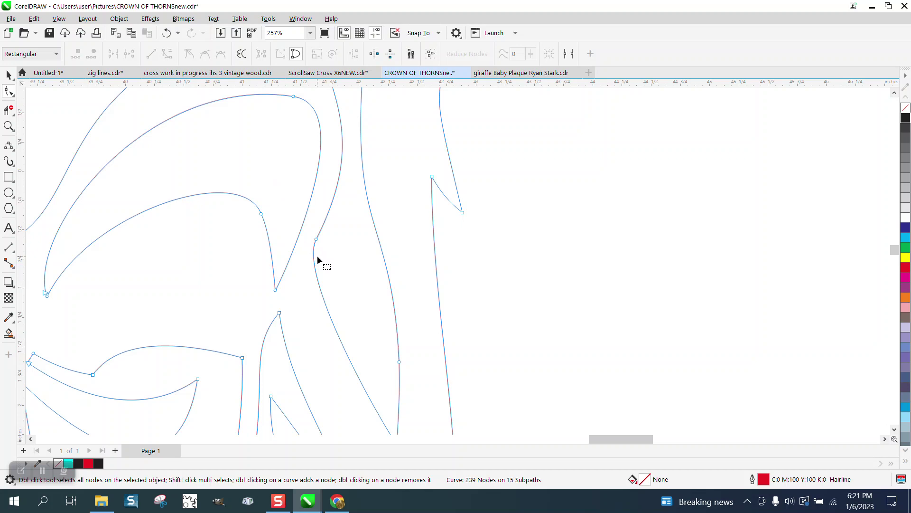
scroll(285, 162, "down", 3)
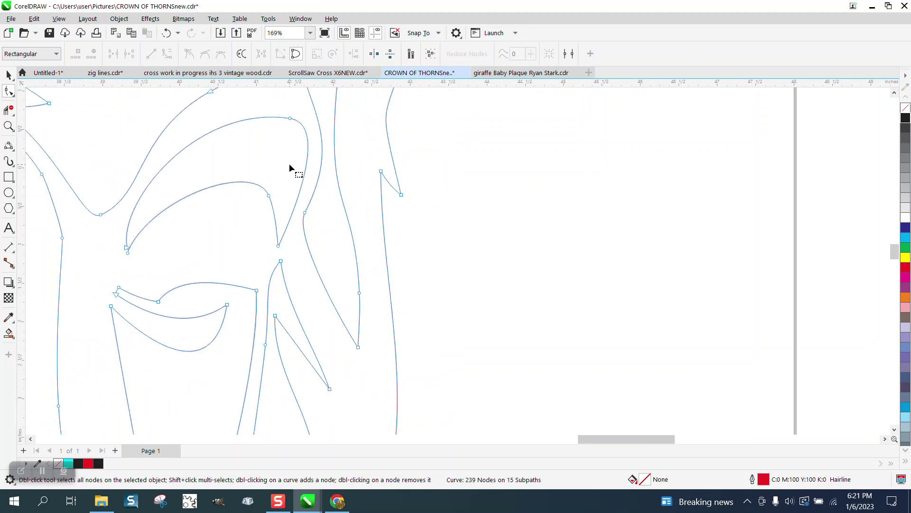
Zoom in on the curve's sharp tip and delete the extra tip node.
left_click(9, 126)
left_click_drag(67, 203, 211, 261)
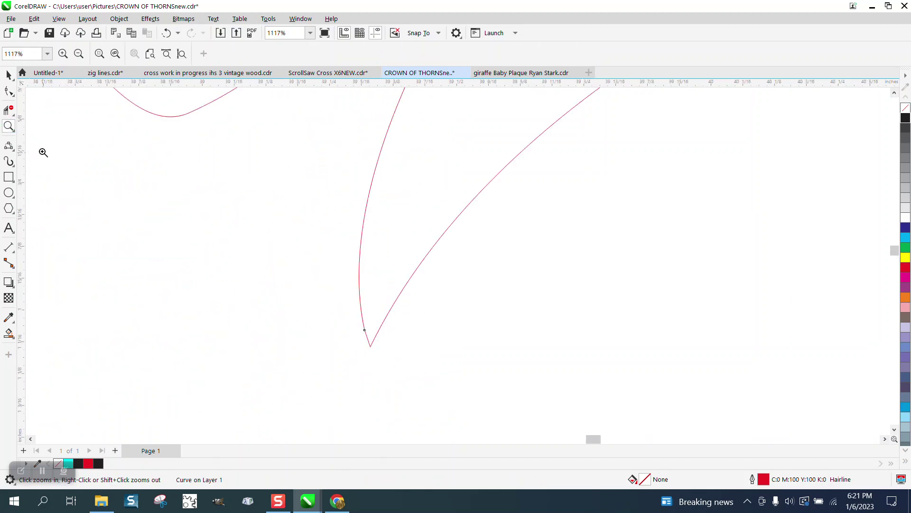
left_click(9, 91)
left_click(365, 332)
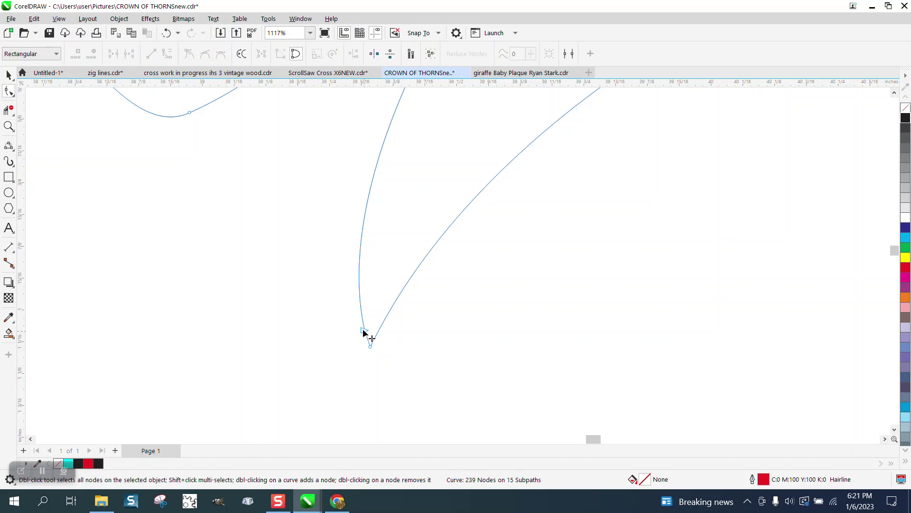
key("Delete")
scroll(356, 328, "down", 12)
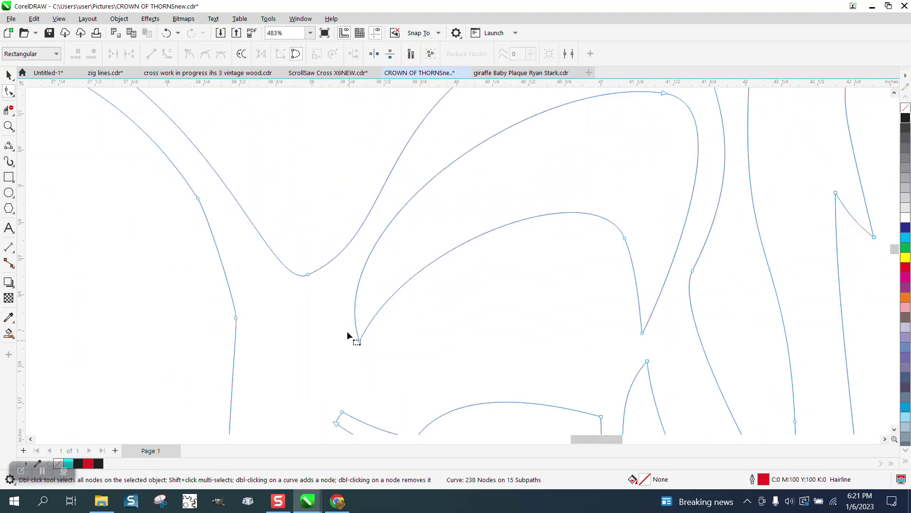
scroll(344, 321, "down", 4)
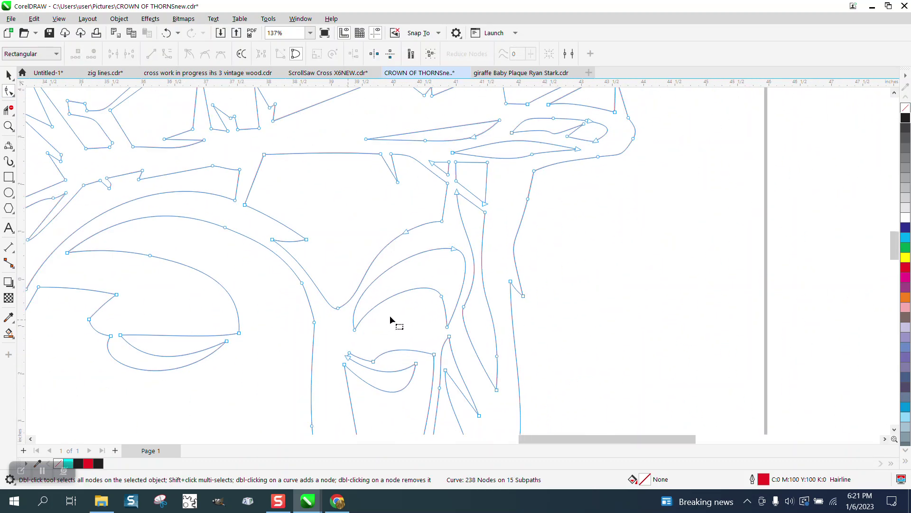
Delete brow and upper-eyelid nodes and adjust a curve handle, leaving 235 nodes.
left_click(246, 239)
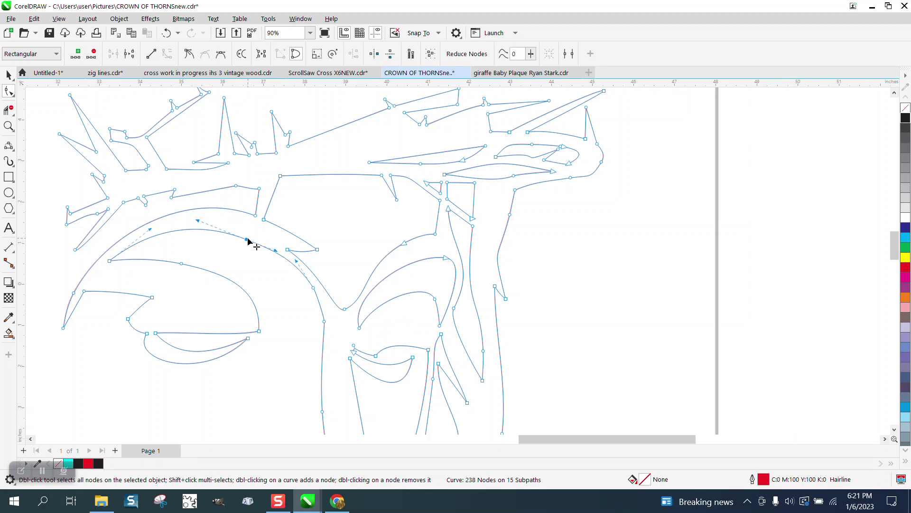
key("Delete")
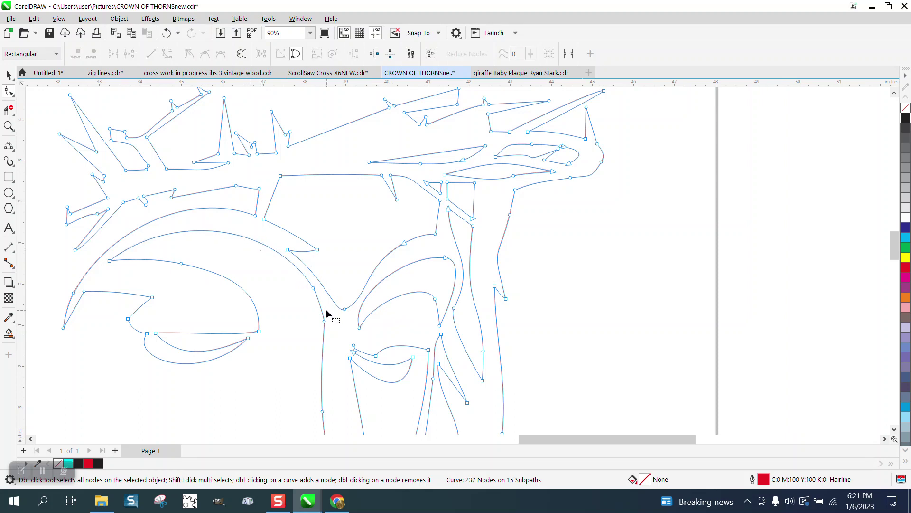
left_click(166, 33)
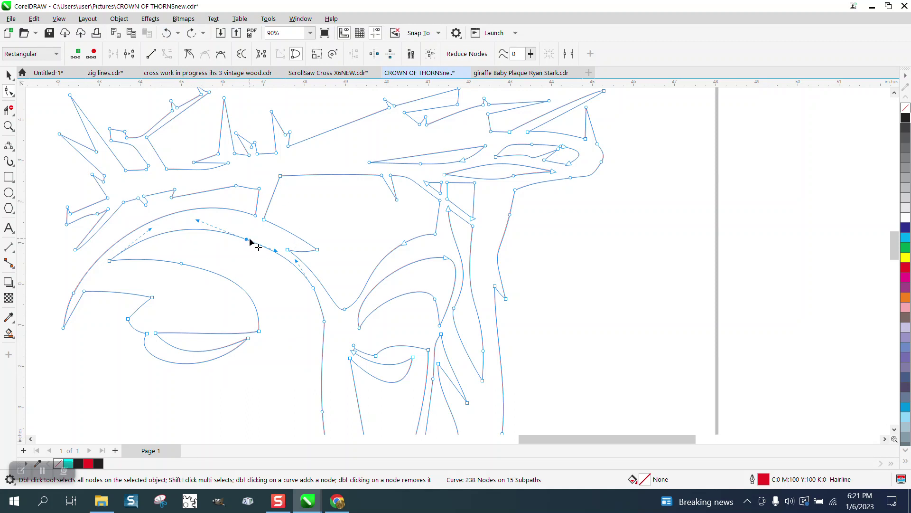
key("Delete")
left_click(313, 288)
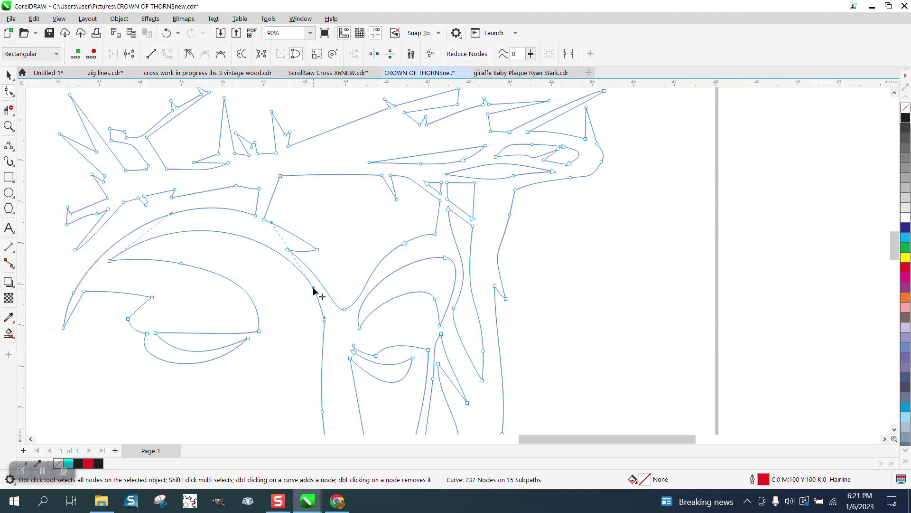
key("Delete")
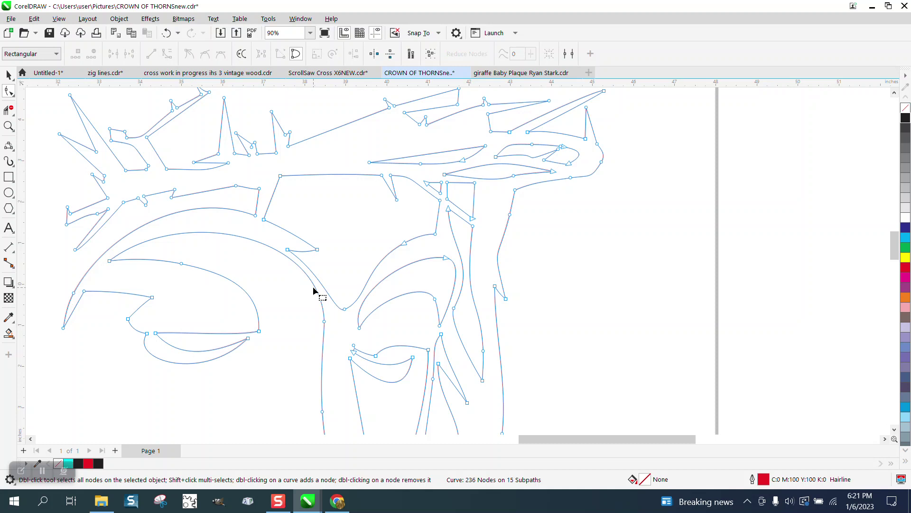
left_click(325, 322)
left_click_drag(321, 232, 311, 244)
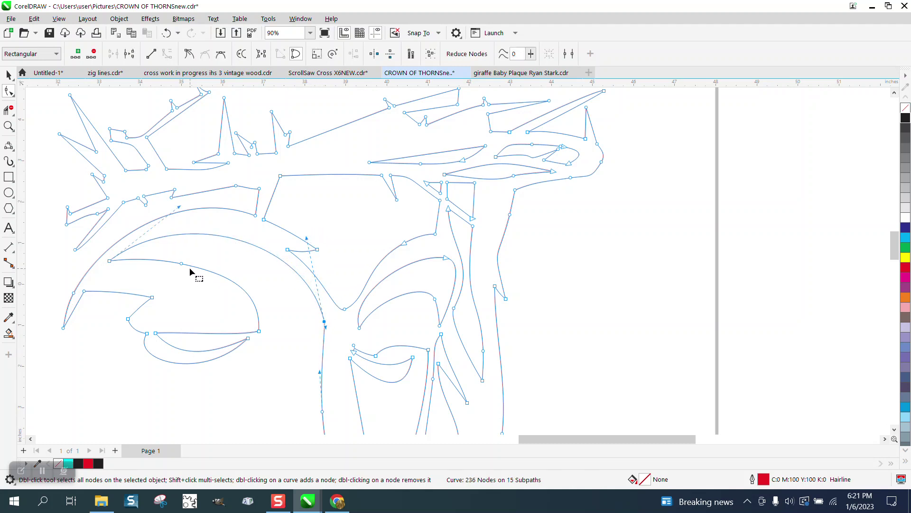
left_click(181, 264)
key("Delete")
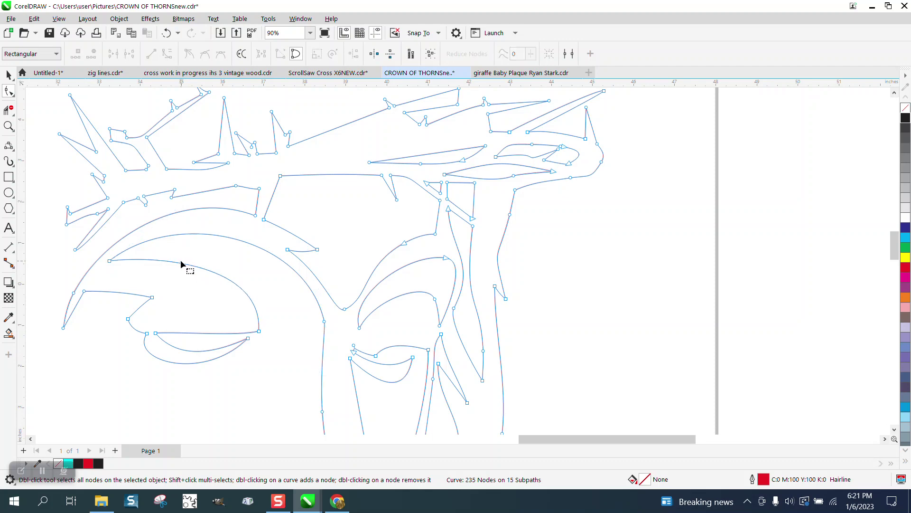
scroll(225, 315, "down", 5)
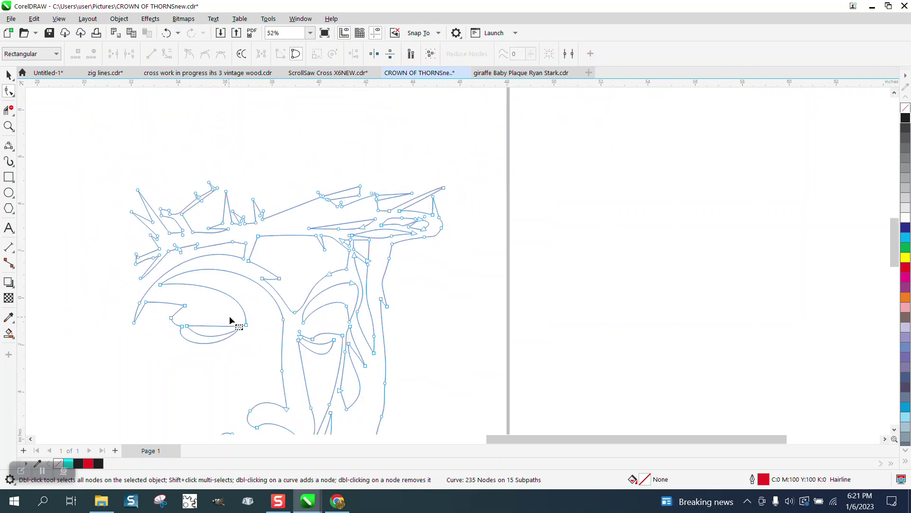
Move the red crown-of-thorns face outline to the page's lower-left corner, then deselect it.
key("space")
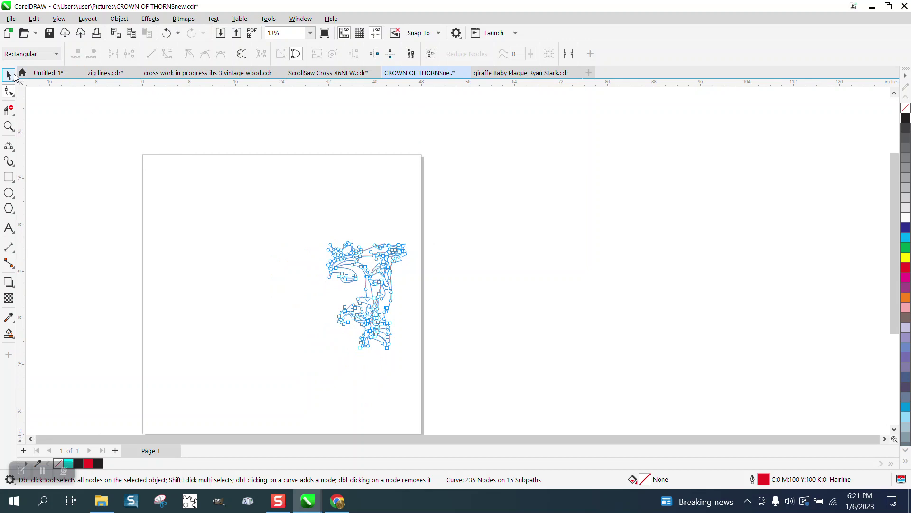
left_click_drag(302, 221, 477, 364)
scroll(465, 238, "down", 3)
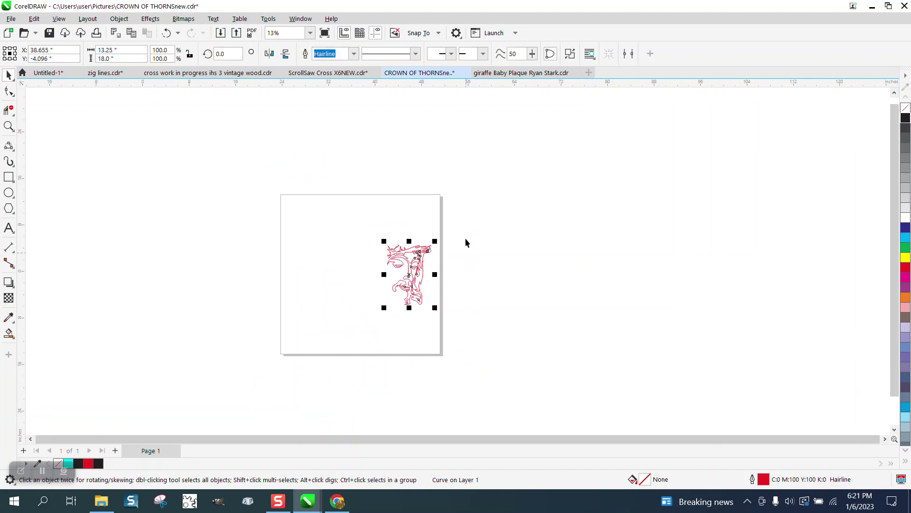
left_click_drag(433, 273, 340, 309)
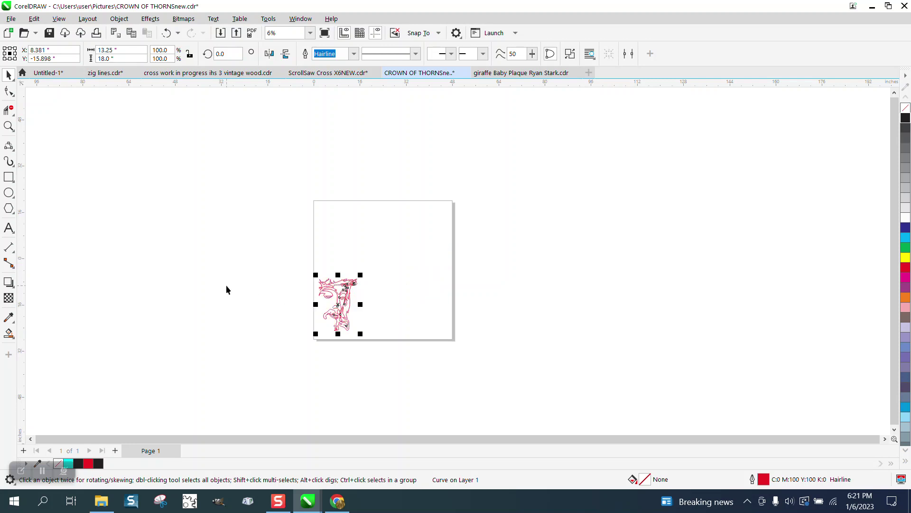
left_click(283, 333)
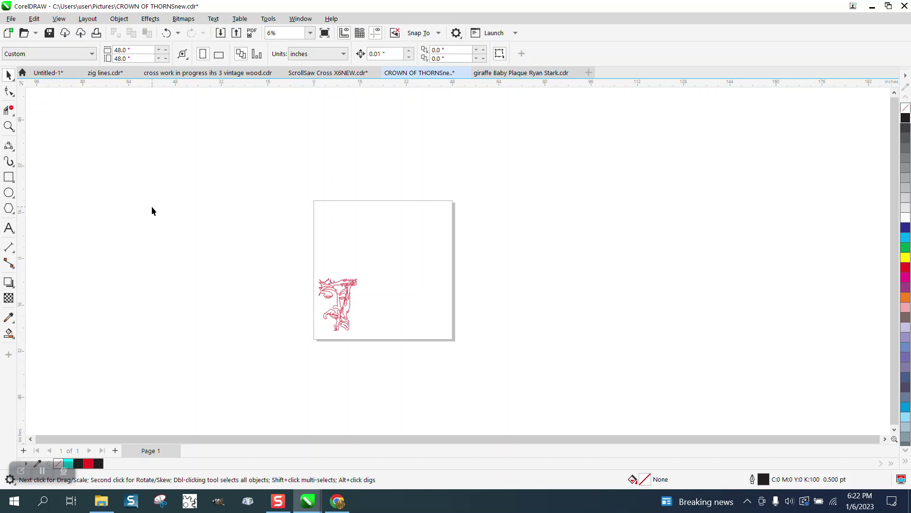
Save As the drawing with the DXF - AutoCAD file type, keeping the name CROWN OF THORNSnew.
left_click(11, 20)
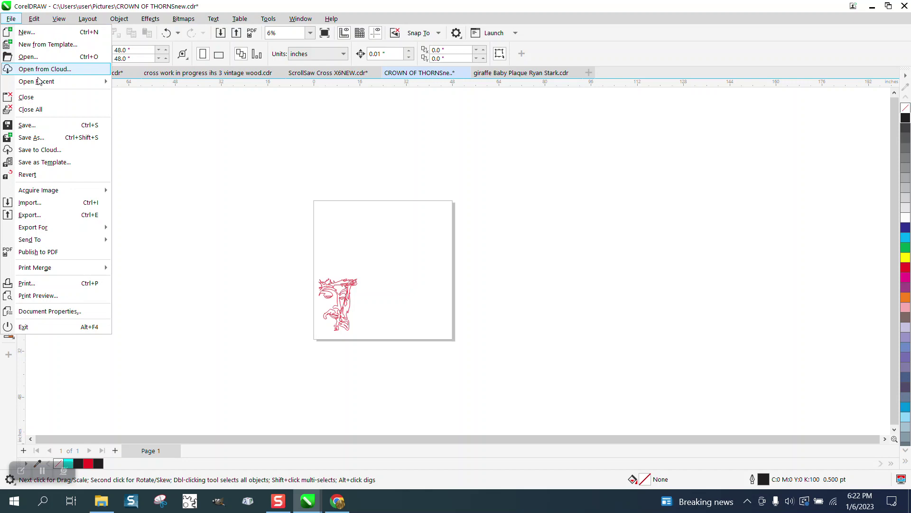
left_click(37, 141)
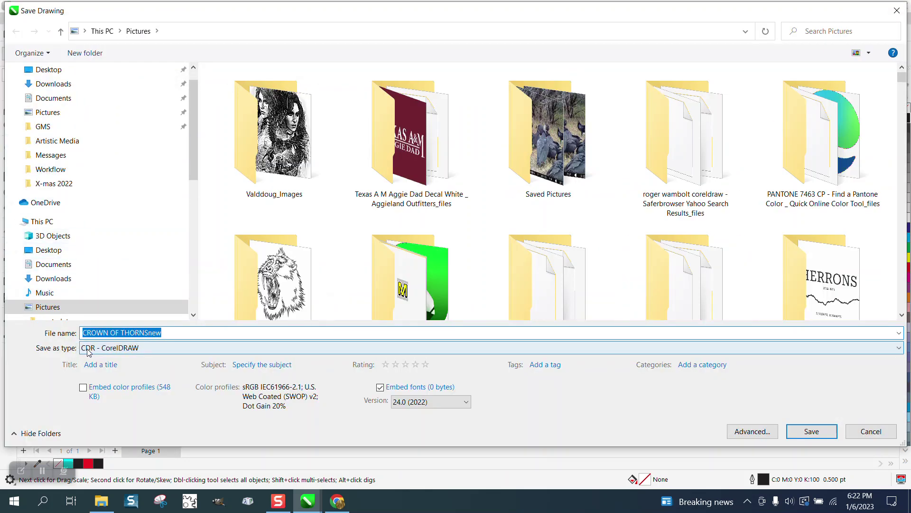
left_click(903, 348)
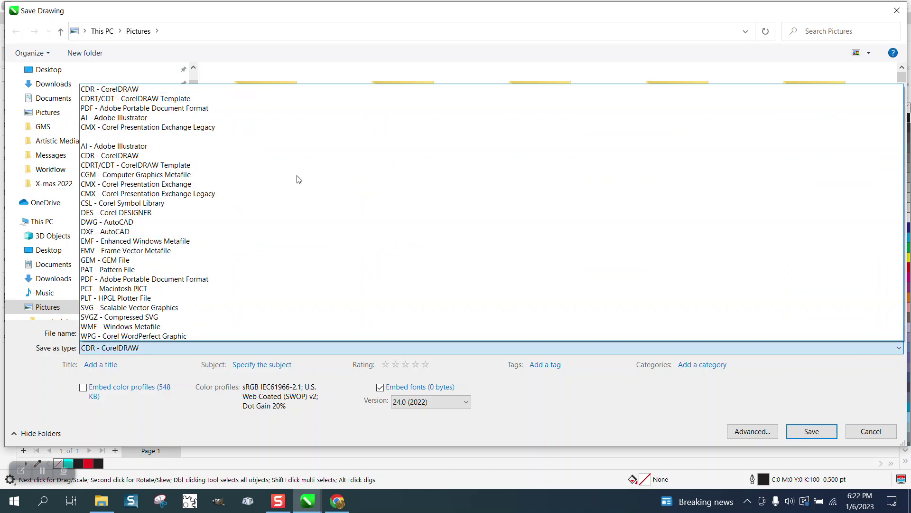
left_click(122, 233)
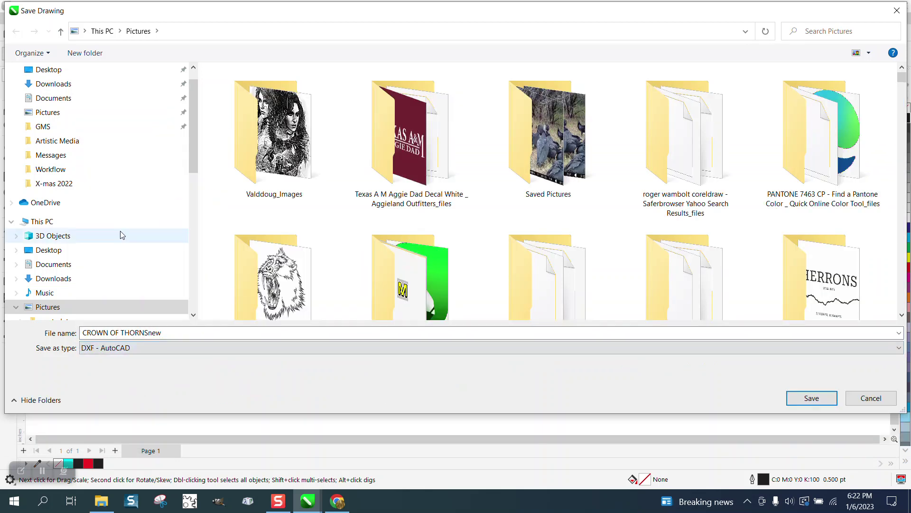
left_click(186, 333)
left_click(185, 333)
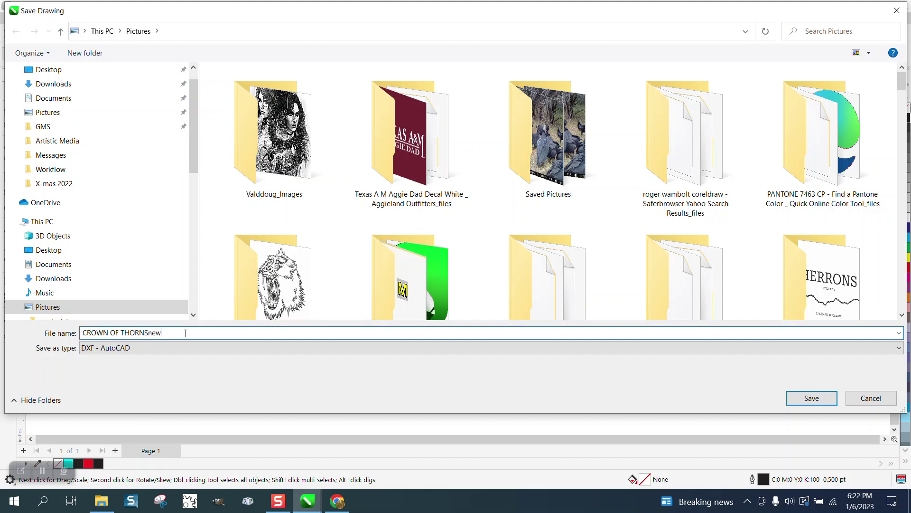
left_click(812, 401)
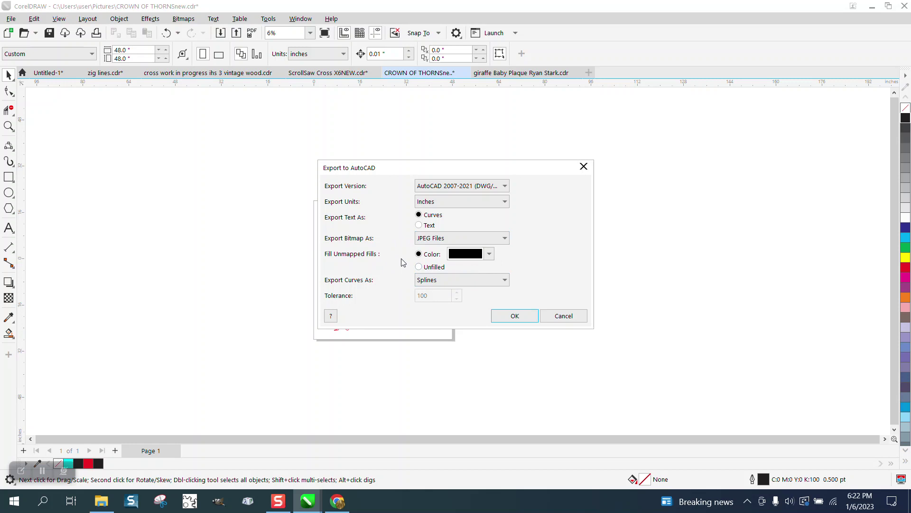
Accept the AutoCAD 2007-2021 inch export settings and zoom in on the face drawing.
left_click(516, 317)
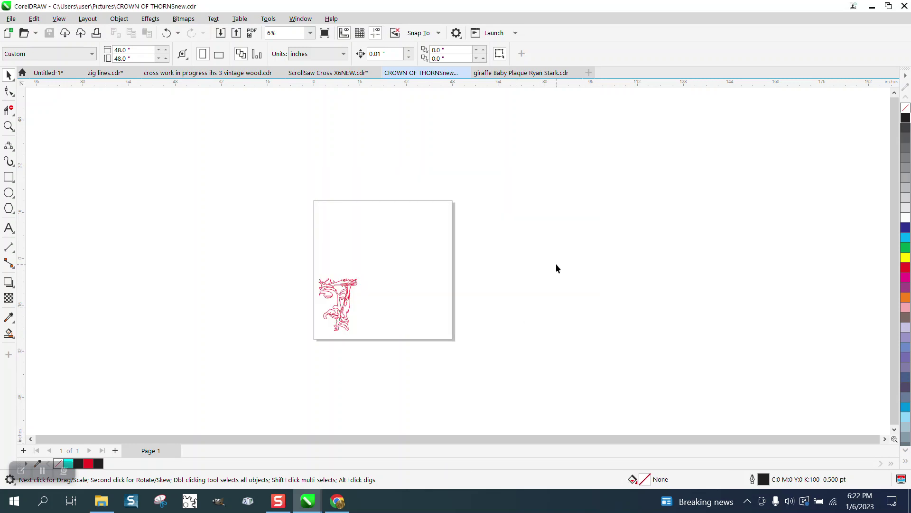
left_click(10, 127)
left_click_drag(299, 251, 408, 348)
left_click_drag(351, 232, 479, 351)
scroll(387, 279, "down", 4)
scroll(379, 259, "down", 3)
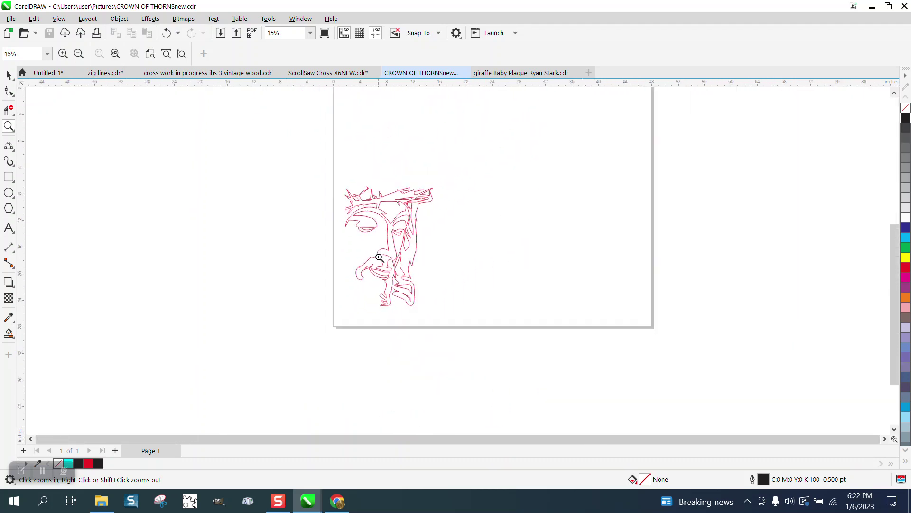
Centre the face outline on the page and scale it proportionally to 16 inches tall.
left_click(9, 75)
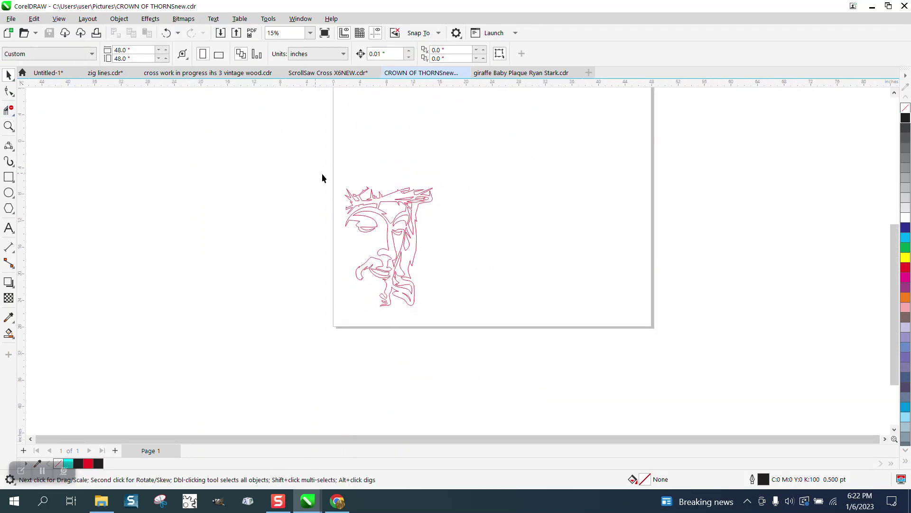
left_click(408, 208)
key("p")
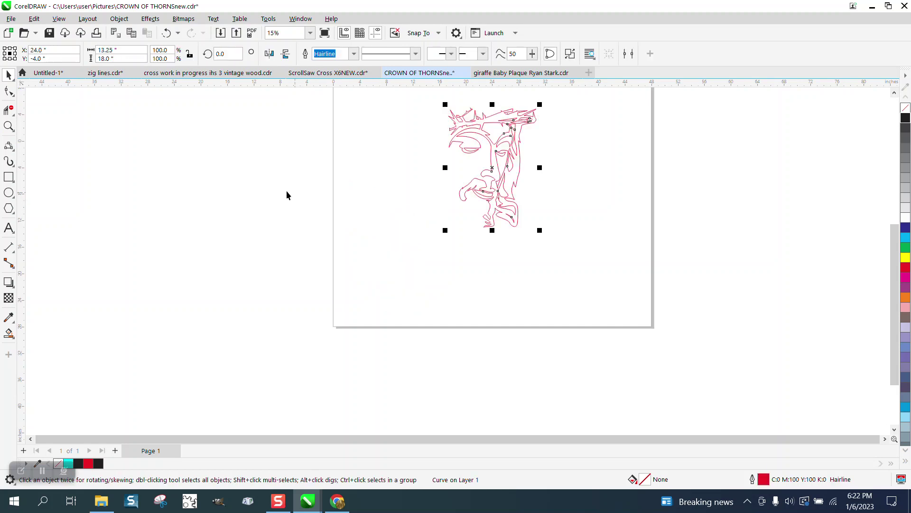
scroll(154, 137, "down", 1)
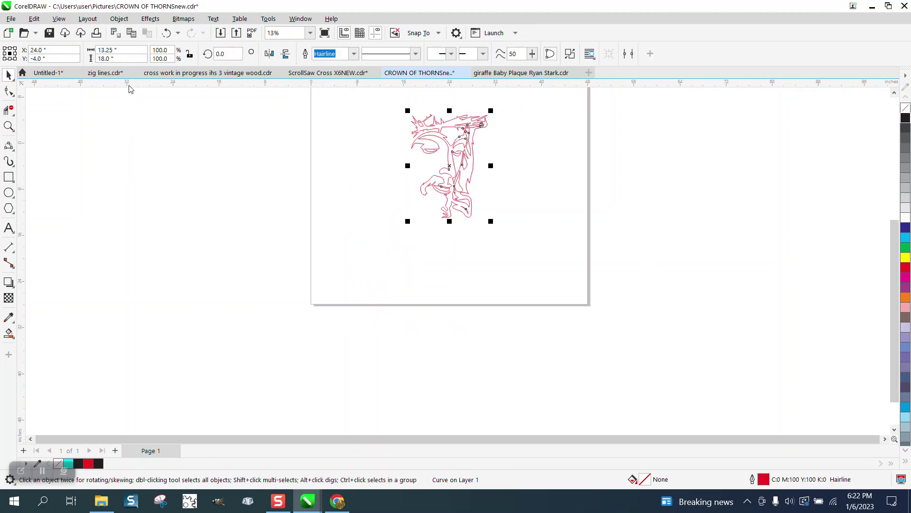
left_click(190, 55)
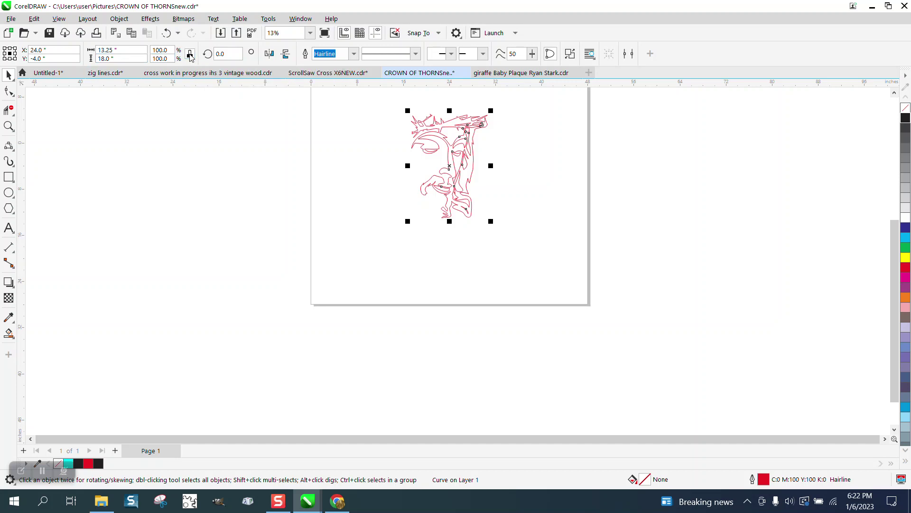
left_click(114, 58)
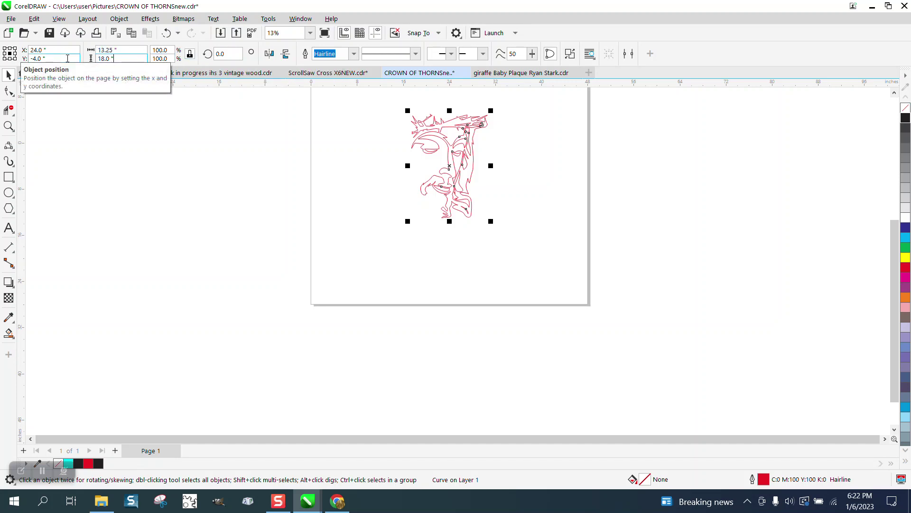
key("Return")
left_click(117, 59)
key("ctrl+a")
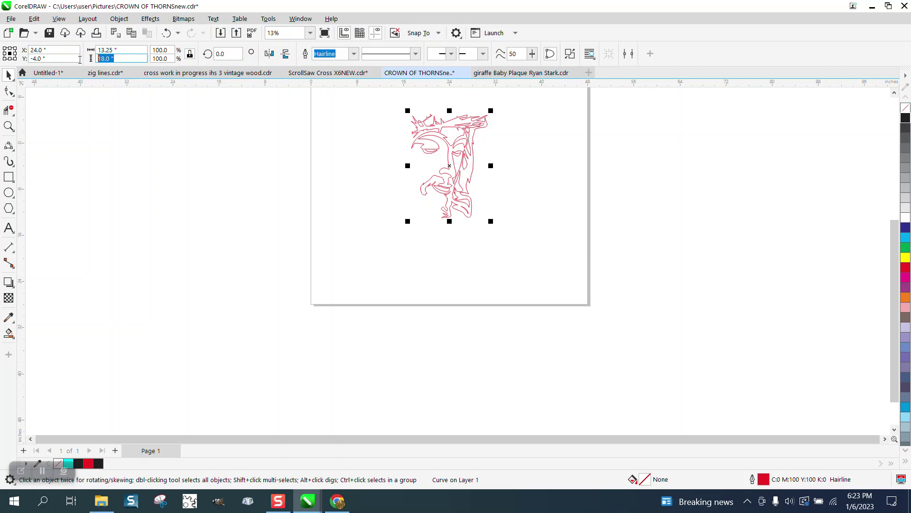
type("16")
key("Return")
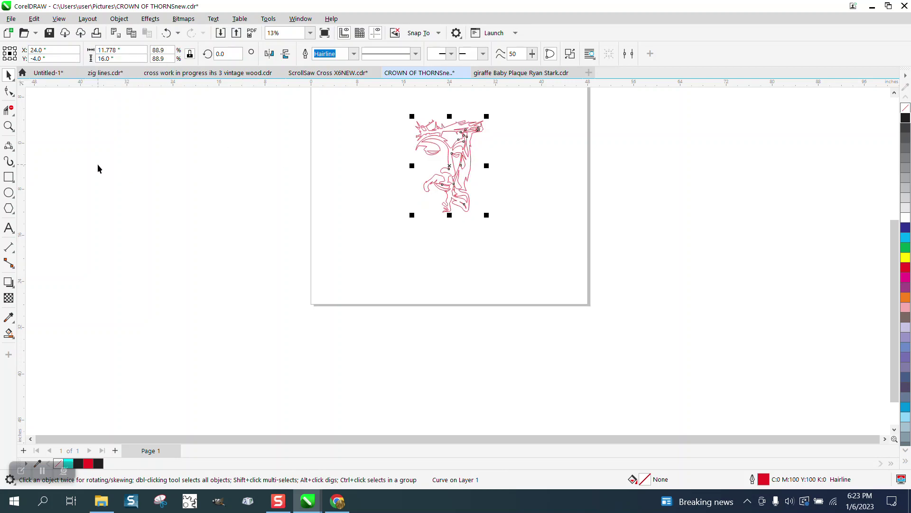
Draw a rectangle around the face outline, centre it on the page, and zoom in.
left_click(9, 177)
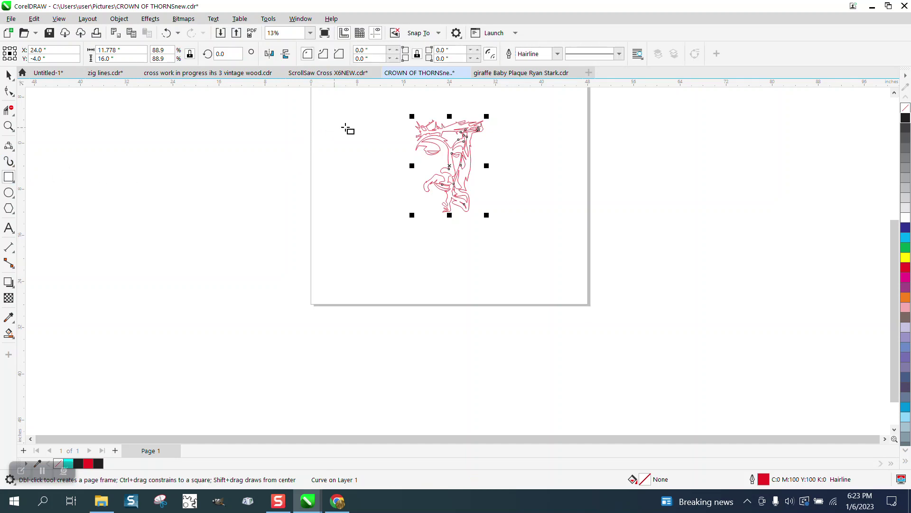
mouse_move(402, 100)
left_mouse_down()
mouse_move(432, 189)
mouse_move(494, 229)
mouse_move(493, 217)
left_mouse_up()
key("p")
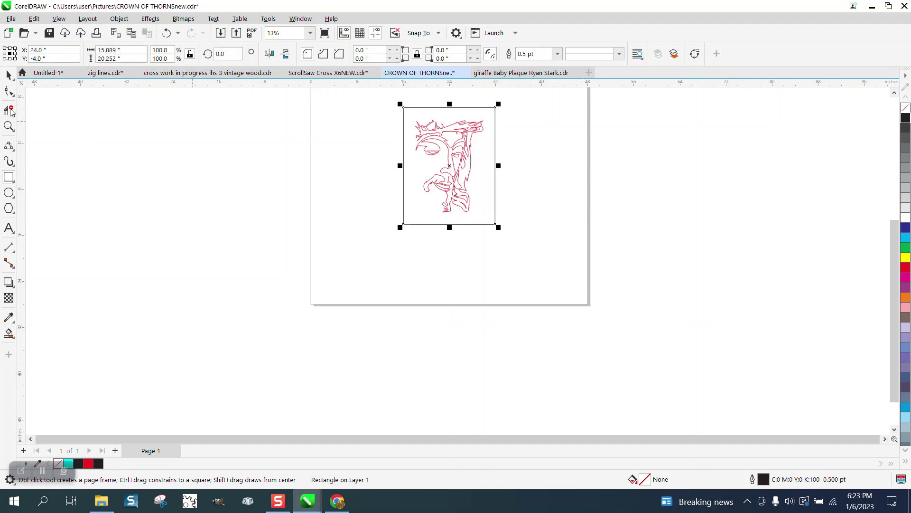
key("space")
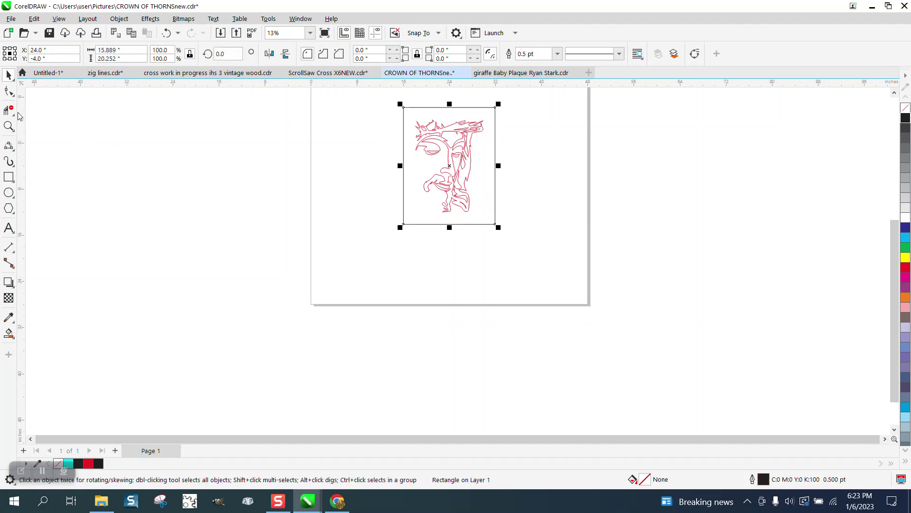
left_click(9, 126)
mouse_move(401, 97)
left_mouse_down()
mouse_move(541, 258)
mouse_move(579, 276)
left_mouse_up()
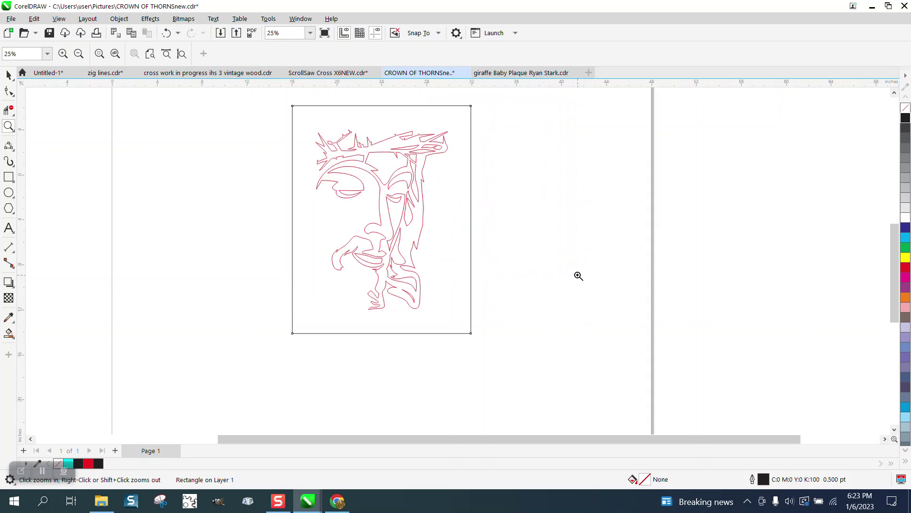
left_click(9, 74)
Resize the rectangle to 18 inches tall, give it a red outline, and move it right of the face.
left_click(382, 106)
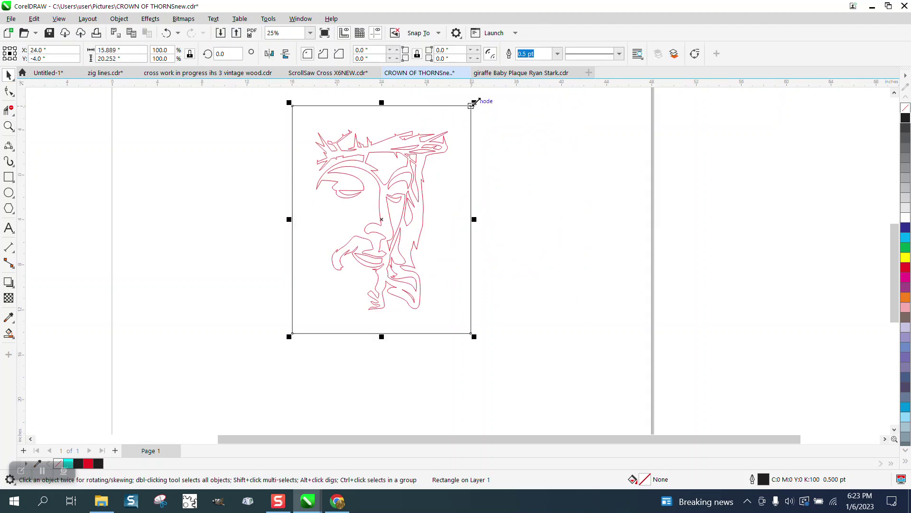
left_click_drag(474, 102, 471, 107)
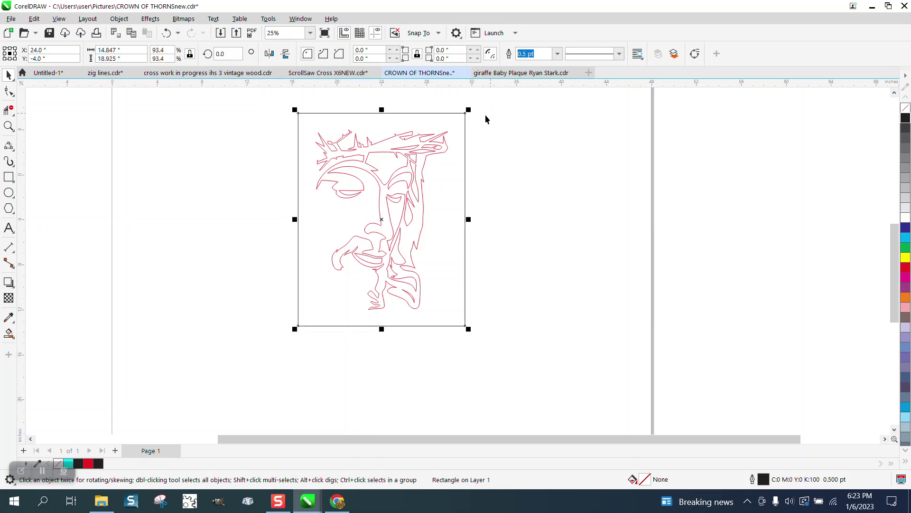
double_click(134, 59)
type("18")
key("Return")
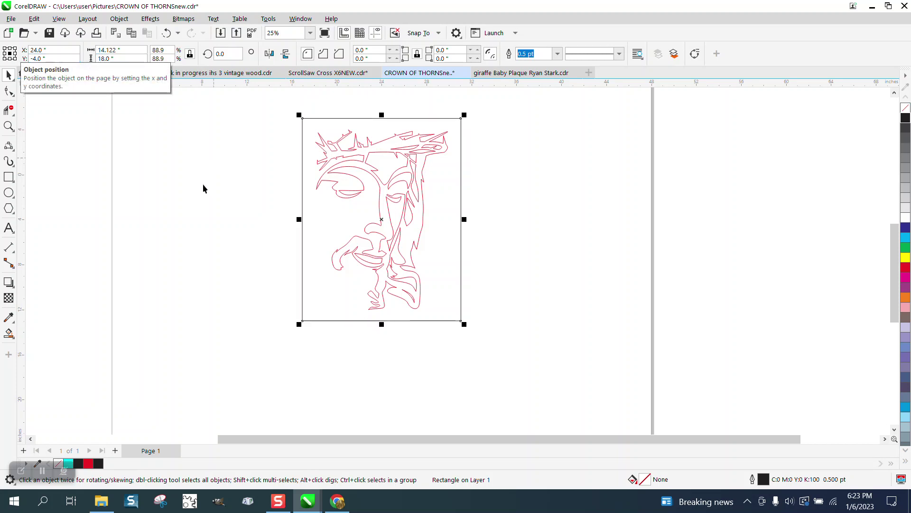
right_click(906, 269)
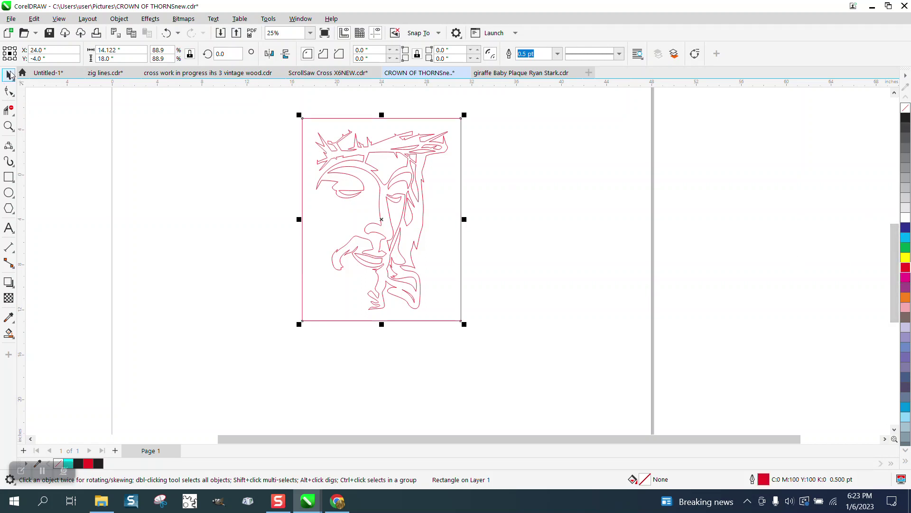
left_click_drag(375, 216, 567, 218)
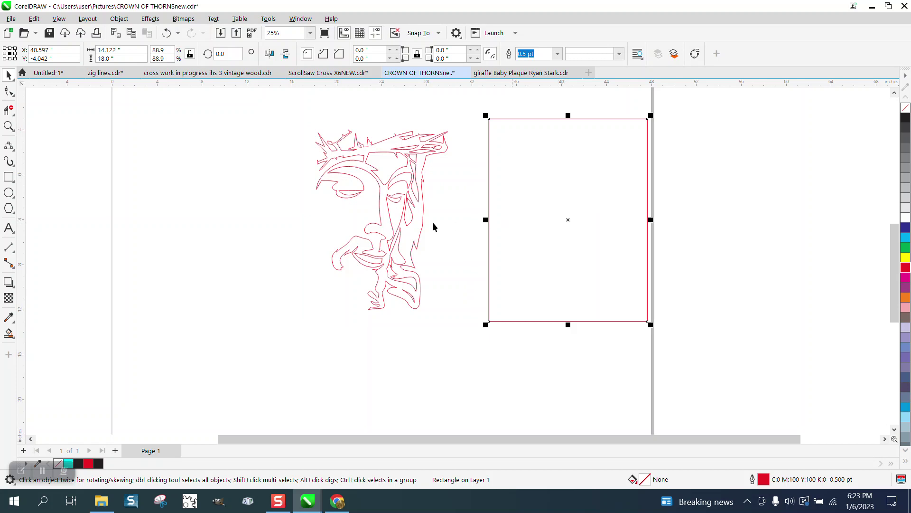